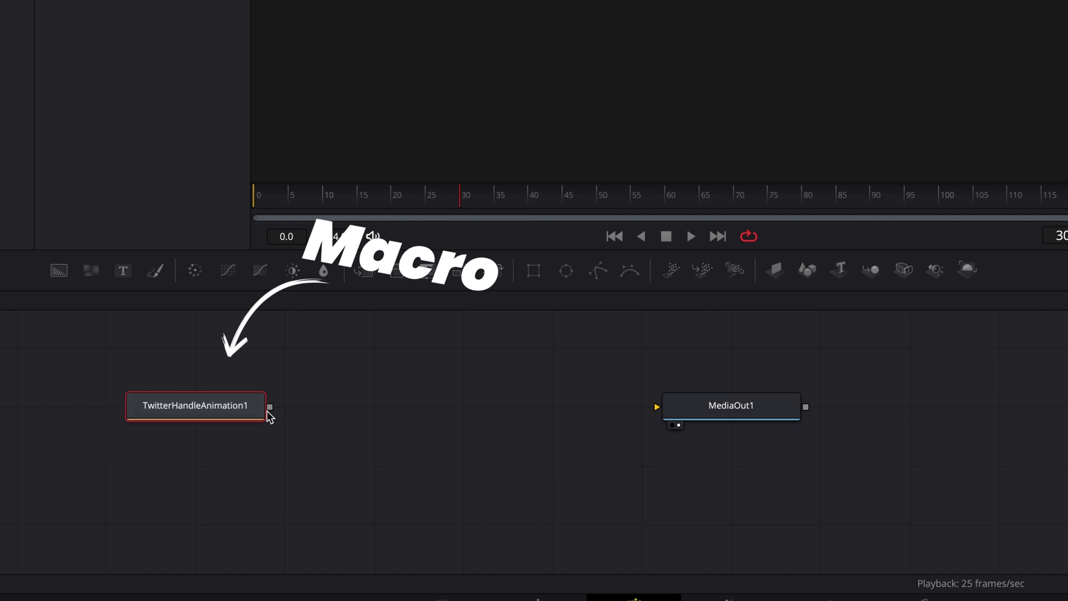
Step: Connect TwitterHandleAnimation1 to MediaOut1 and set its background colour to pink Mock Brand 3
{"action": "left_click_drag", "start_coordinate": [686, 414], "coordinate": [693, 412]}
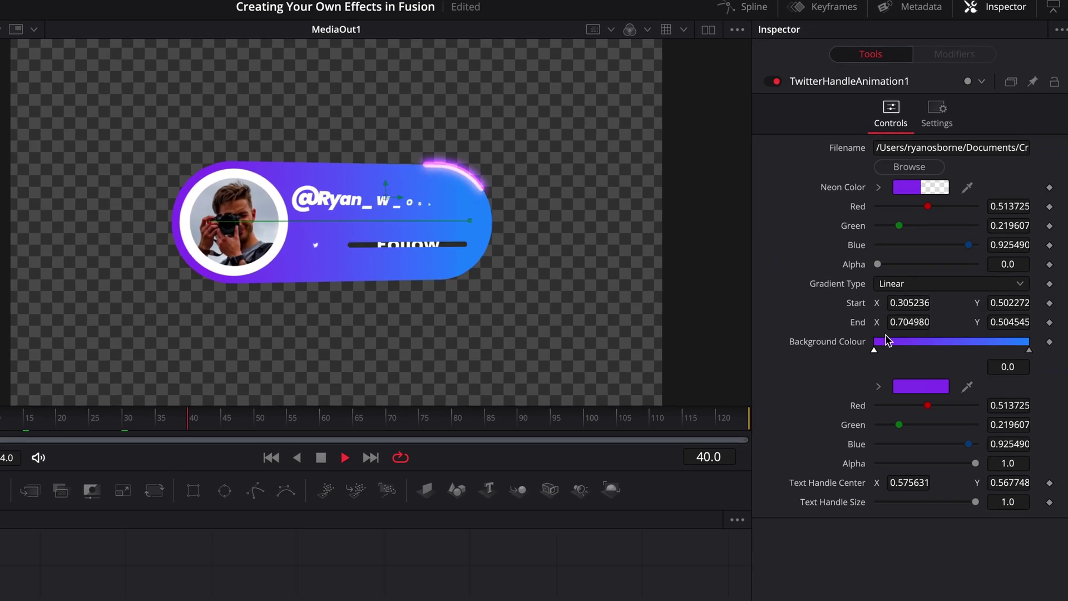
{"action": "left_click", "coordinate": [1006, 412]}
{"action": "left_click", "coordinate": [361, 365]}
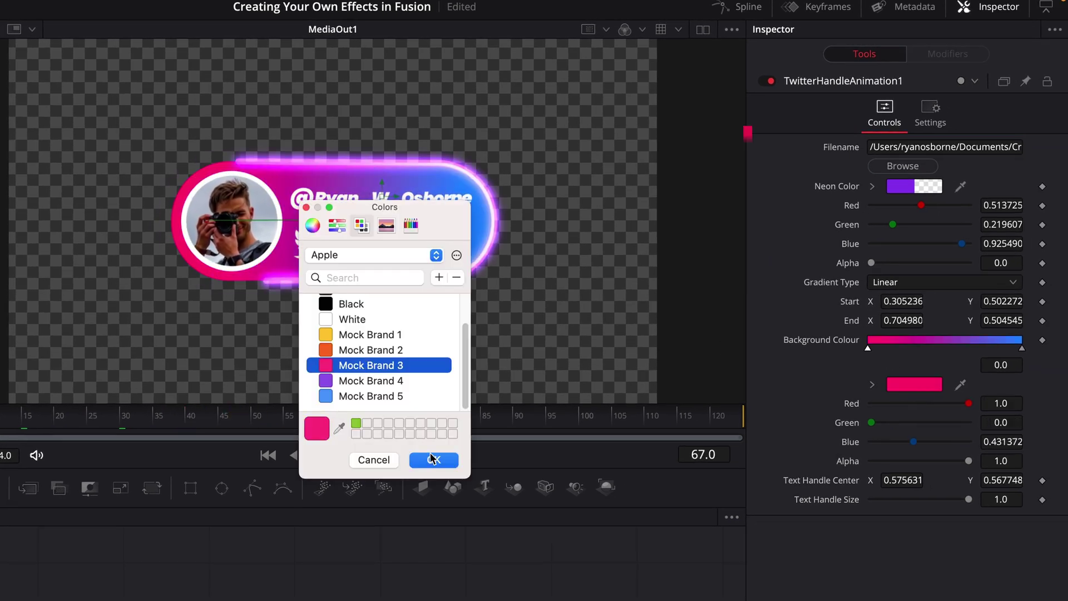
{"action": "left_click", "coordinate": [432, 462]}
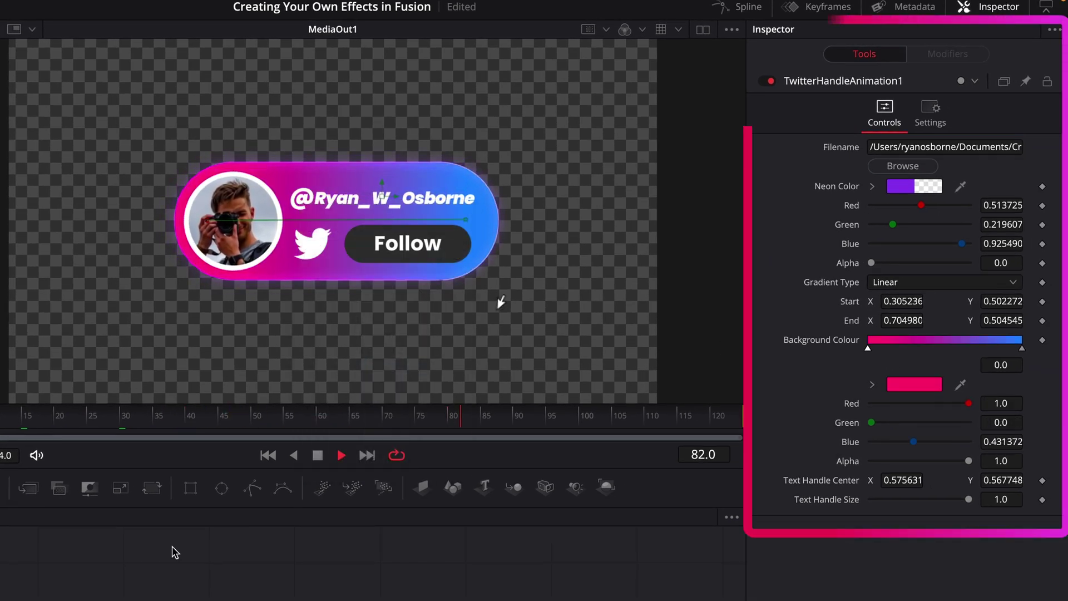
Step: Set the macro's Neon Color to orange Mock Brand 2
{"action": "left_click", "coordinate": [900, 185]}
{"action": "left_click", "coordinate": [362, 351]}
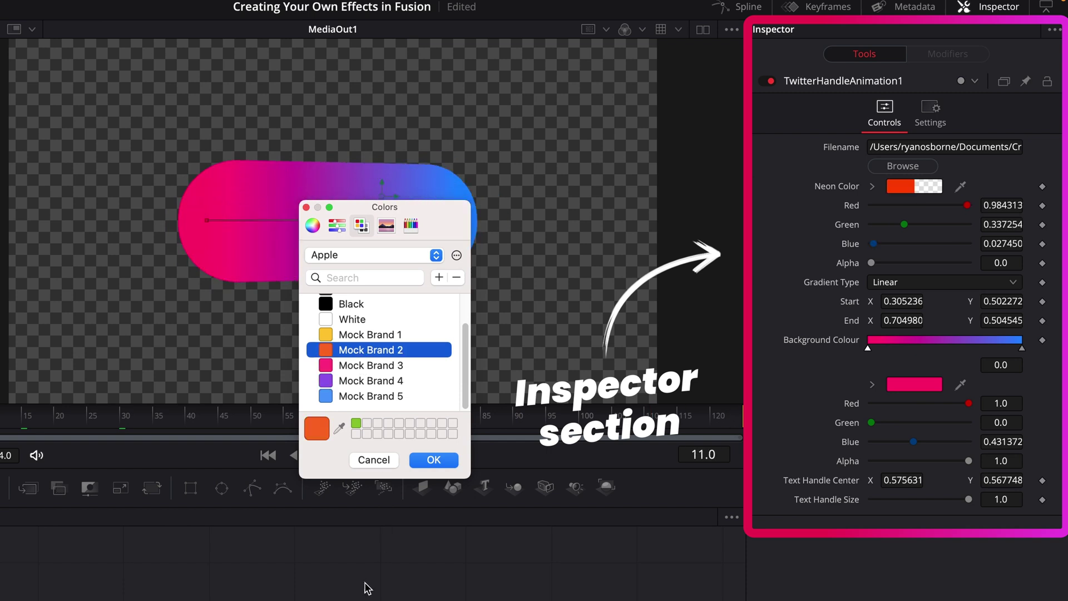
{"action": "key", "text": "Return"}
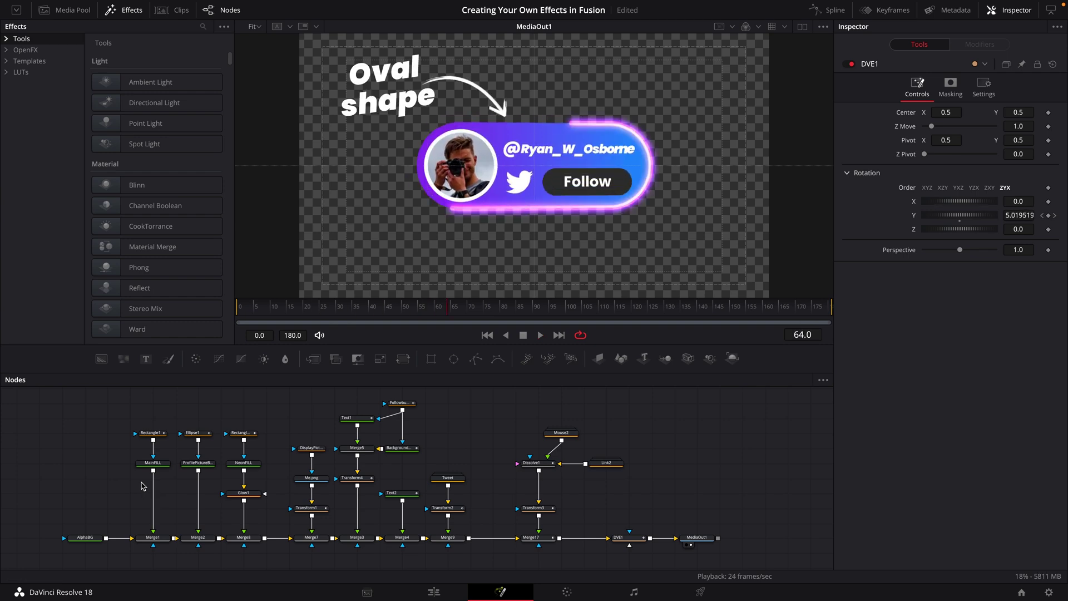
Step: Change the NeonFILL node's Color to orange Mock Brand 2
{"action": "scroll", "coordinate": [143, 487], "scroll_direction": "up", "scroll_amount": 5}
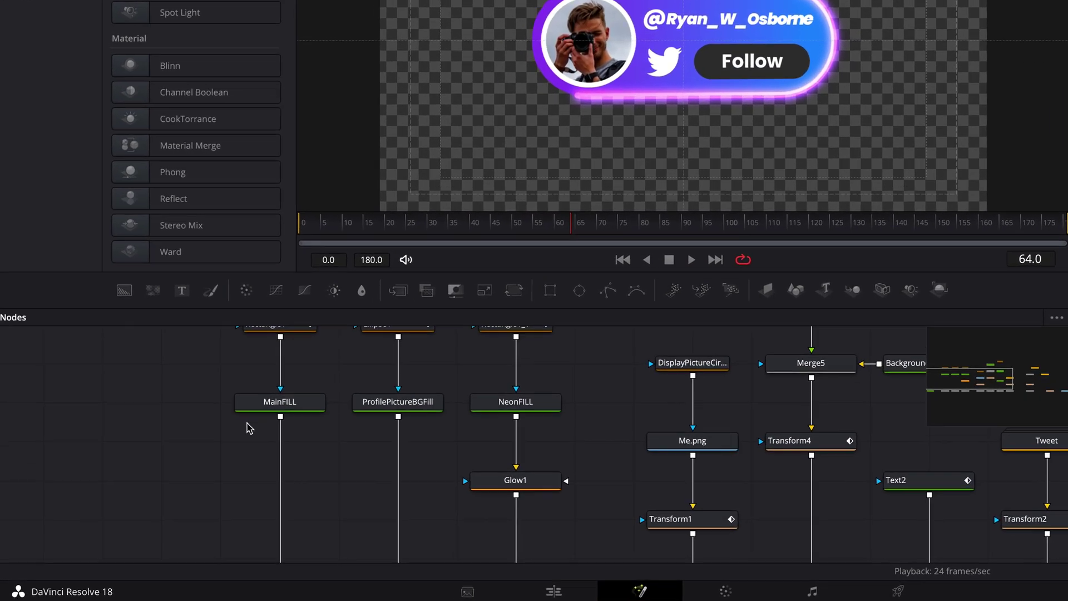
{"action": "left_click", "coordinate": [291, 406]}
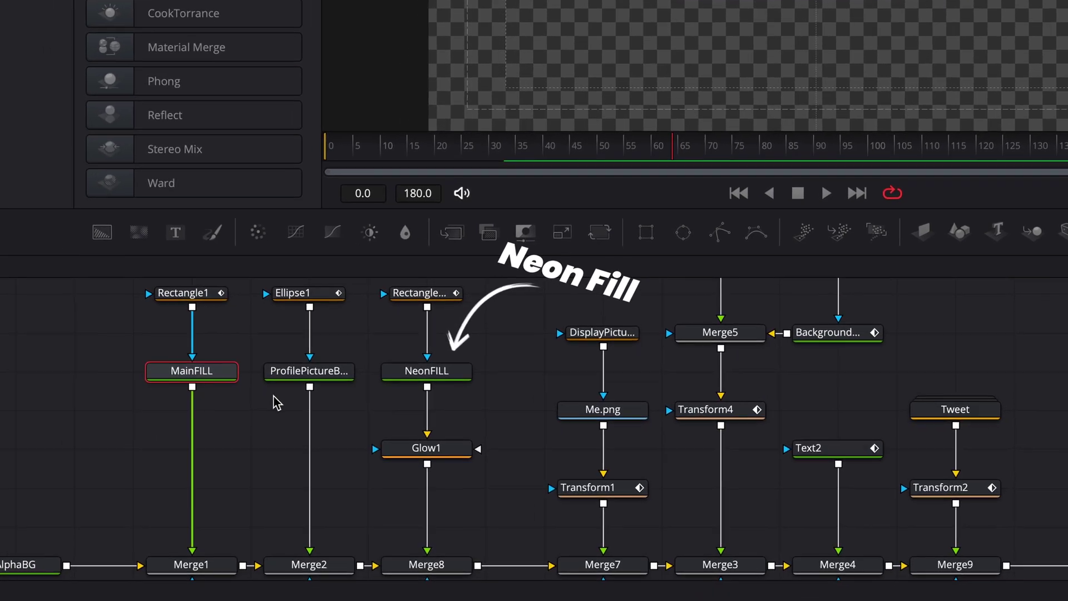
{"action": "left_click", "coordinate": [432, 373]}
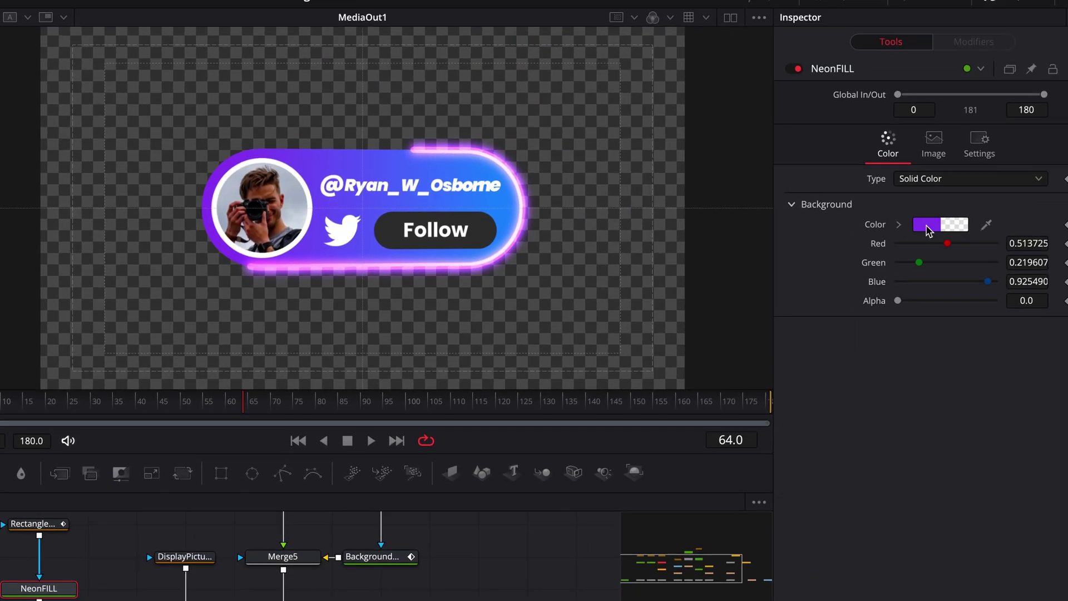
{"action": "left_click", "coordinate": [928, 229]}
{"action": "left_click", "coordinate": [362, 370]}
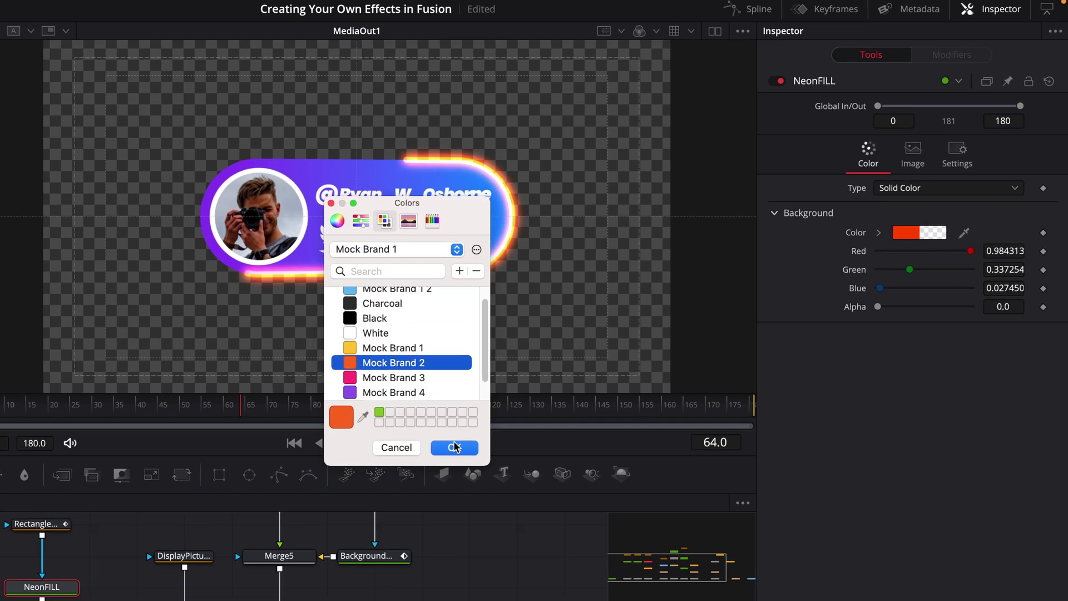
{"action": "left_click", "coordinate": [443, 455]}
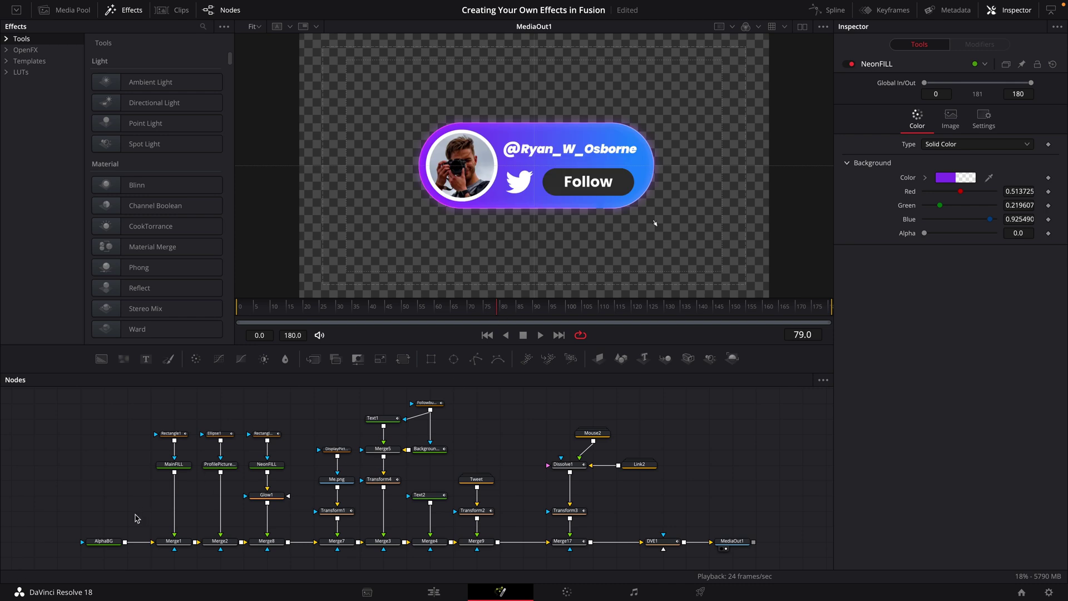
Step: Select all badge nodes except MediaOut1 and create a macro from them with Macro > Create Macro
{"action": "left_click_drag", "start_coordinate": [49, 550], "coordinate": [670, 396]}
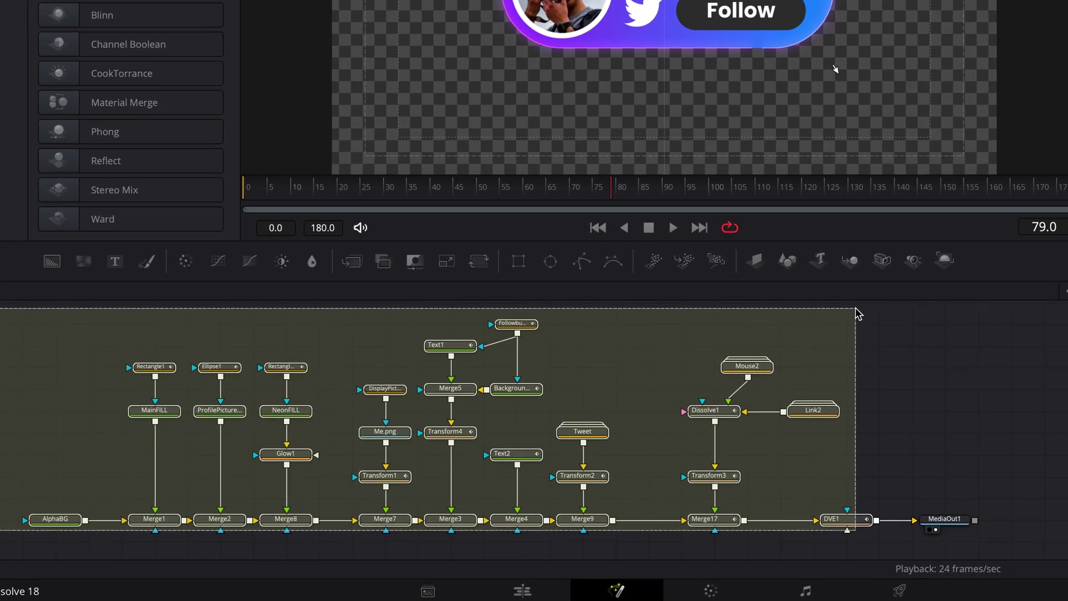
{"action": "left_click_drag", "start_coordinate": [855, 313], "coordinate": [856, 311]}
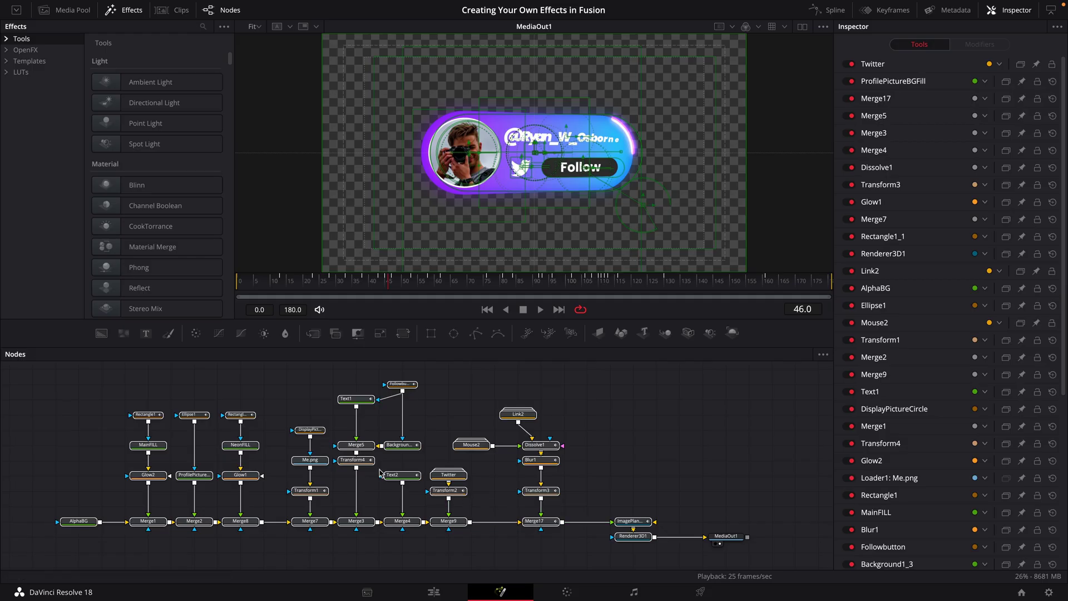
{"action": "right_click", "coordinate": [394, 478]}
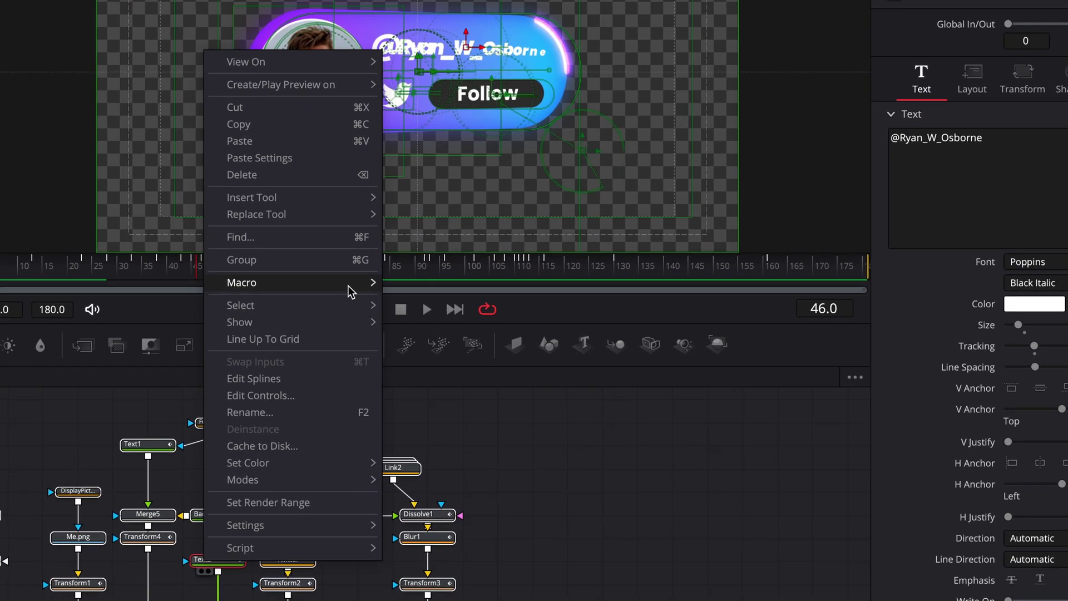
{"action": "mouse_move", "coordinate": [385, 291]}
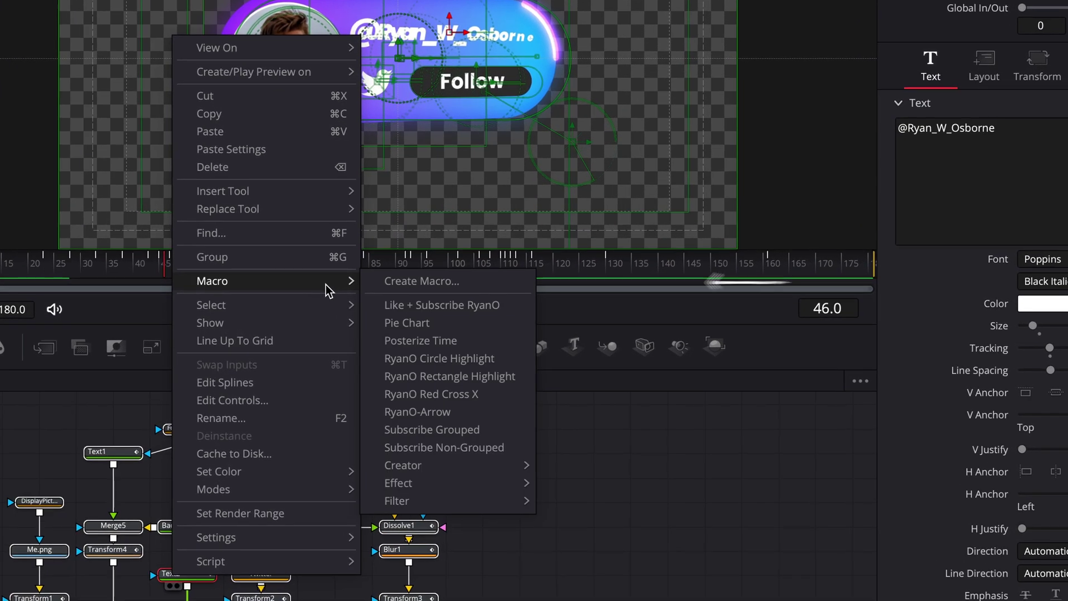
{"action": "left_click", "coordinate": [394, 288]}
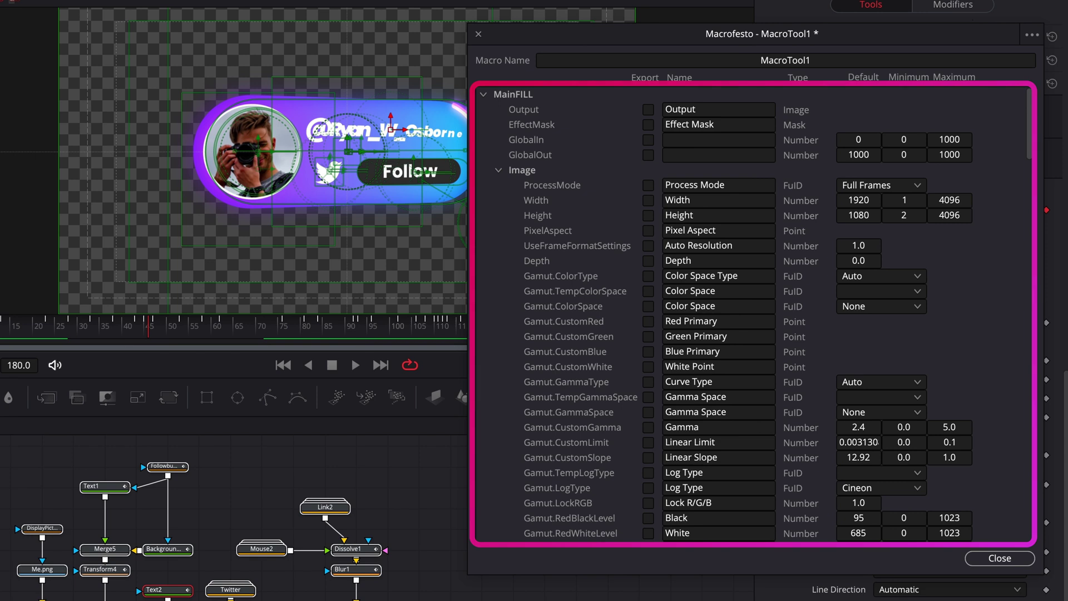
Step: Expand Text2 in the macro editor and export its text colour's green, blue and alpha channels
{"action": "key", "text": "ctrl+shift+a"}
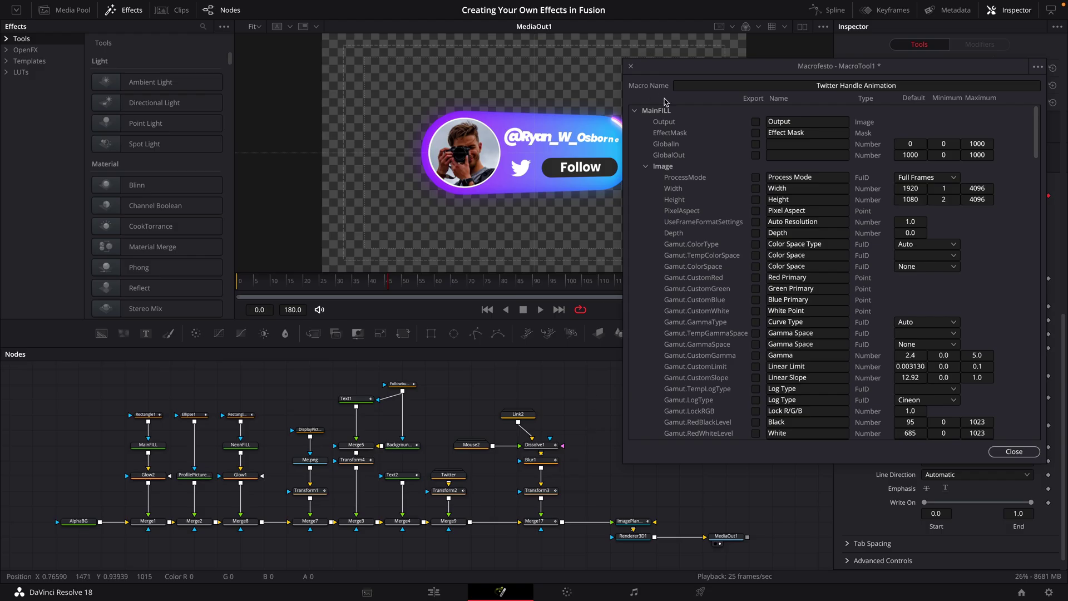
{"action": "left_click_drag", "start_coordinate": [695, 65], "coordinate": [349, 31]}
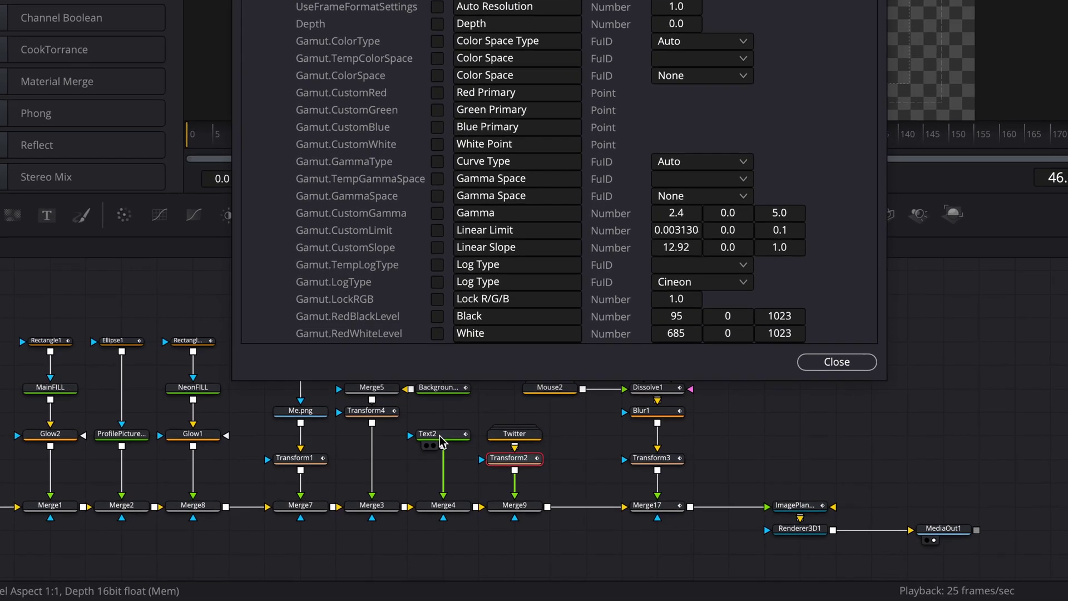
{"action": "left_click", "coordinate": [440, 435]}
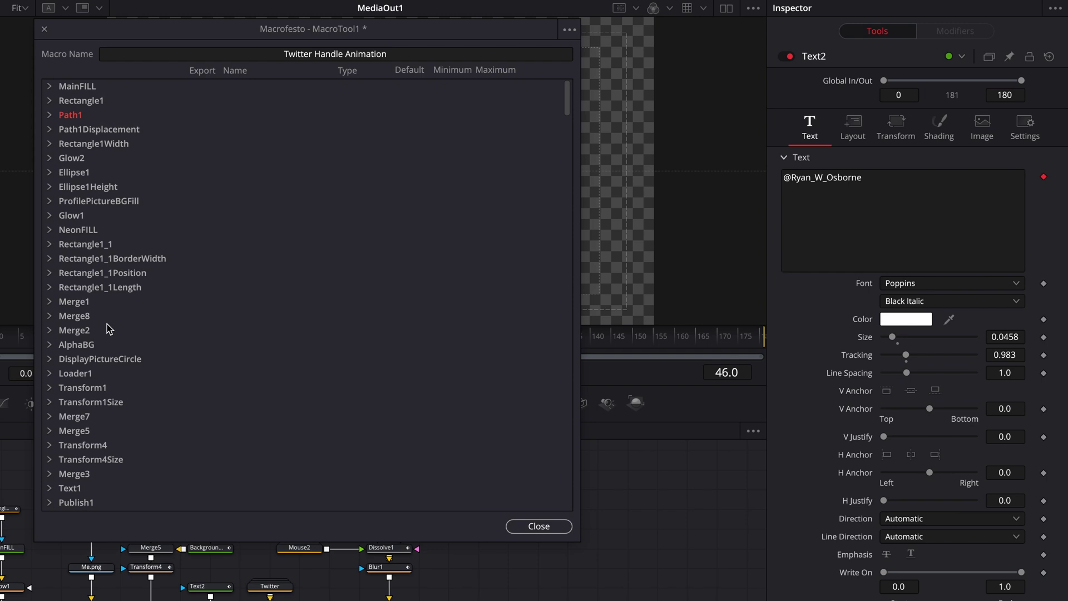
{"action": "scroll", "coordinate": [107, 325], "scroll_direction": "down", "scroll_amount": 12}
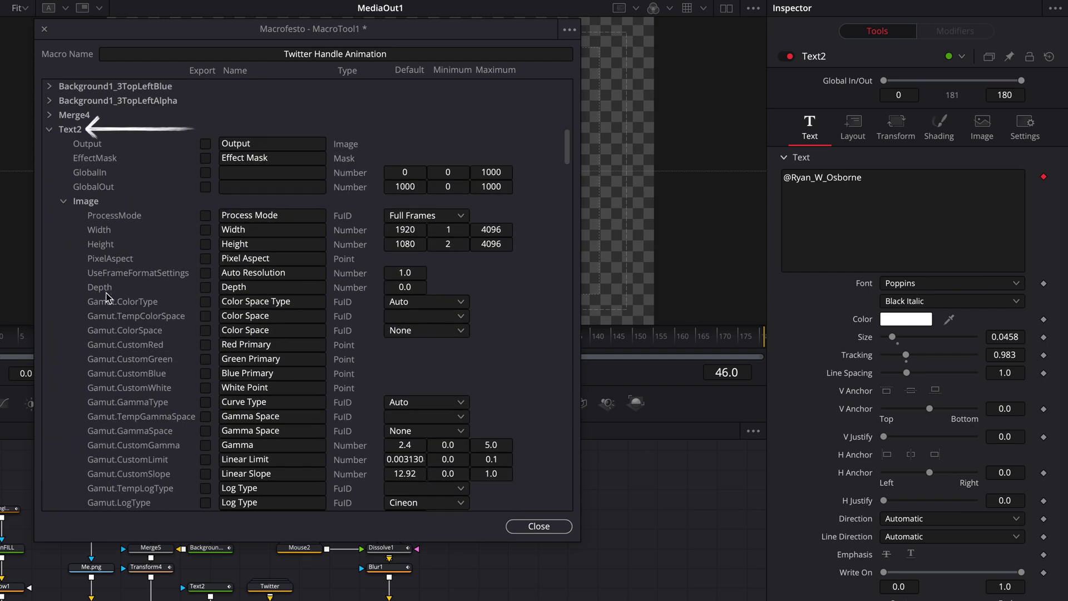
{"action": "left_click", "coordinate": [62, 202]}
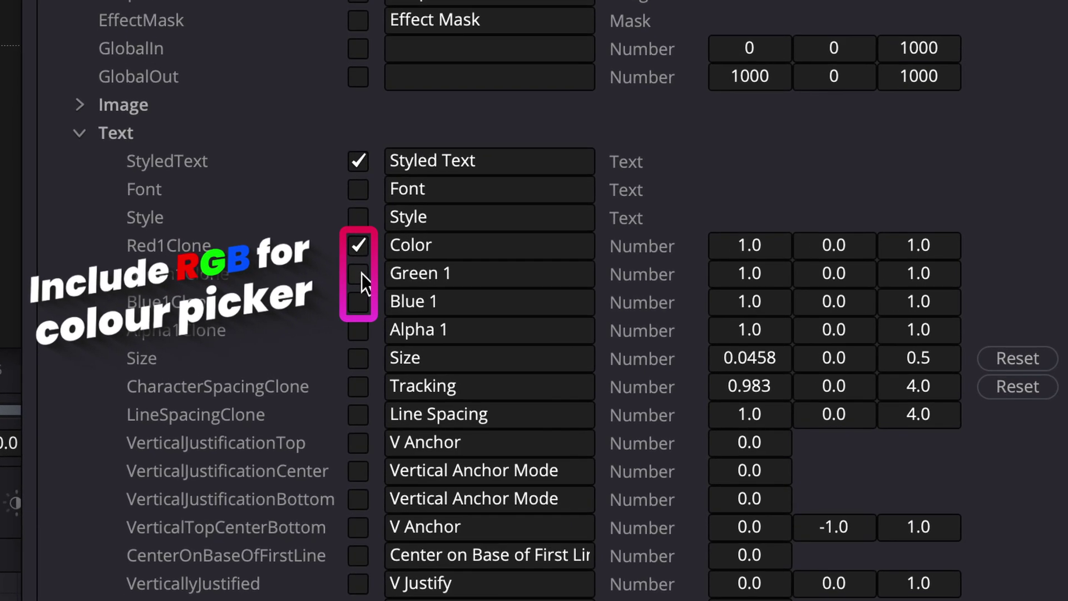
{"action": "left_click", "coordinate": [362, 273]}
{"action": "left_click", "coordinate": [359, 301]}
{"action": "left_click", "coordinate": [358, 330]}
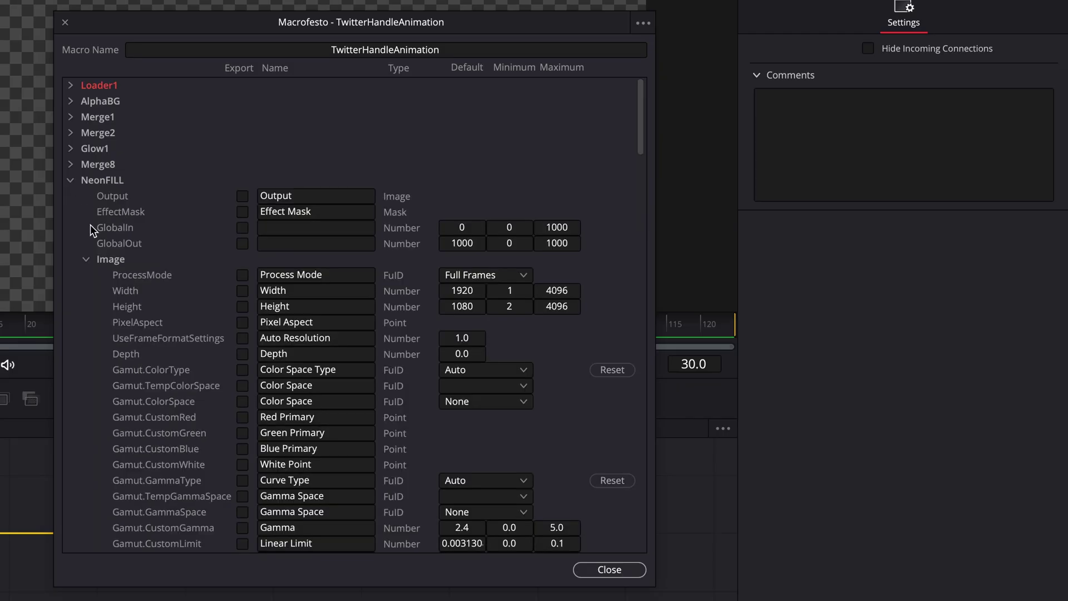
Step: Export NeonFILL's top-left red, green, blue and alpha channels as macro controls
{"action": "left_click", "coordinate": [86, 261]}
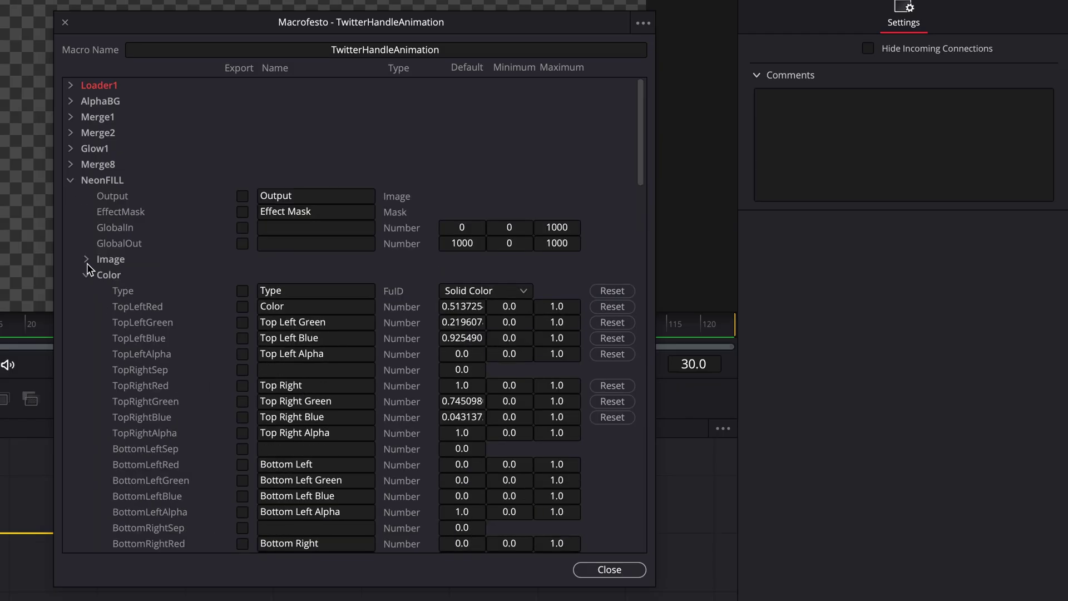
{"action": "left_click", "coordinate": [242, 307]}
{"action": "left_click", "coordinate": [242, 322]}
{"action": "left_click", "coordinate": [242, 338]}
{"action": "left_click", "coordinate": [242, 354]}
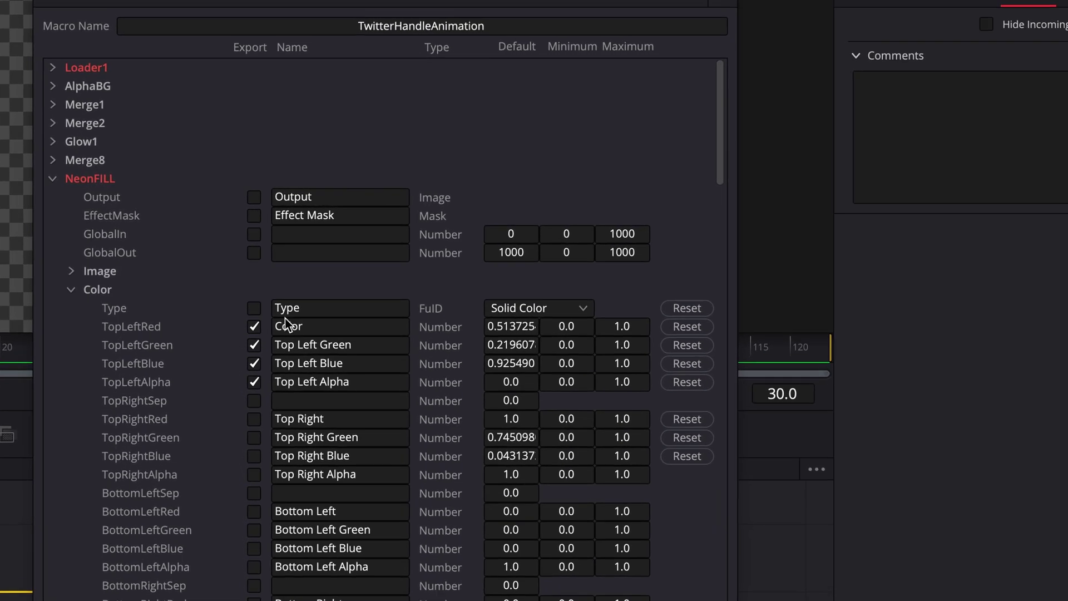
Step: Rename the exported colour control to Neon Color and collapse NeonFILL's parameter groups
{"action": "left_click", "coordinate": [285, 323]}
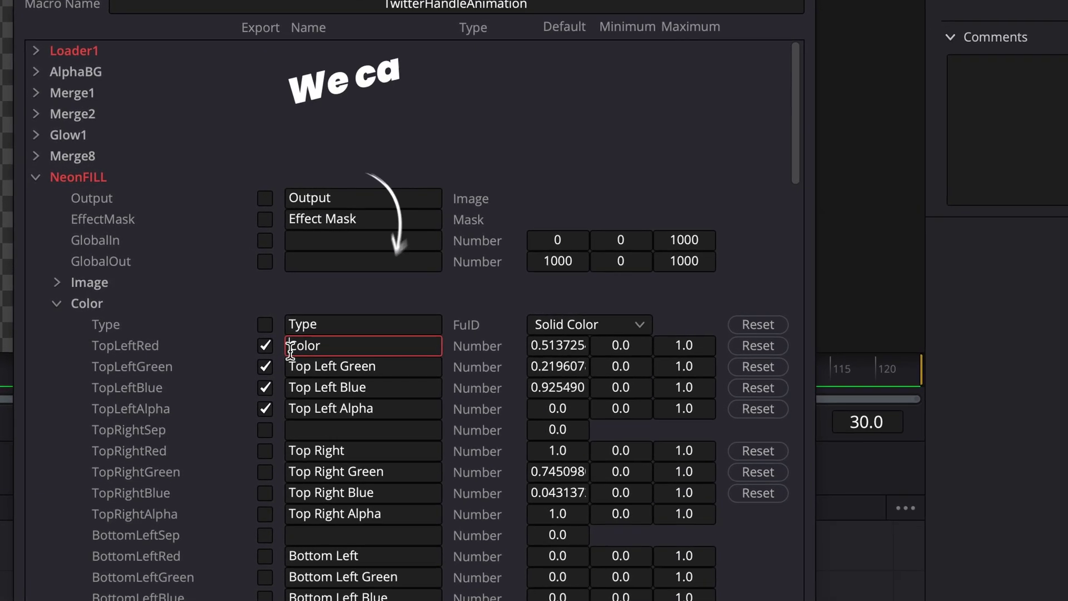
{"action": "type", "text": "Neon"}
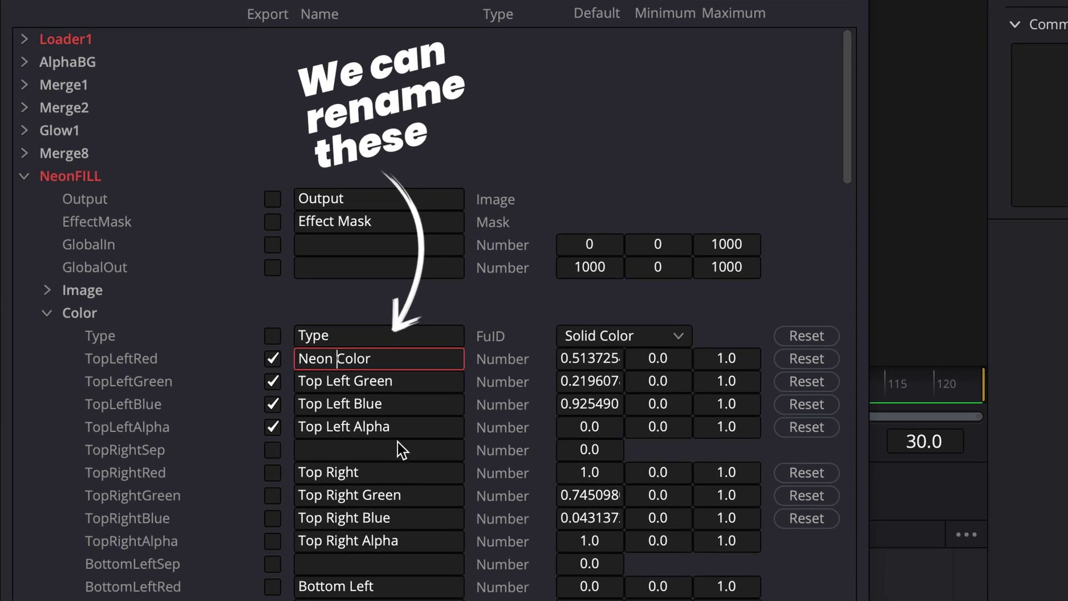
{"action": "left_click", "coordinate": [48, 313]}
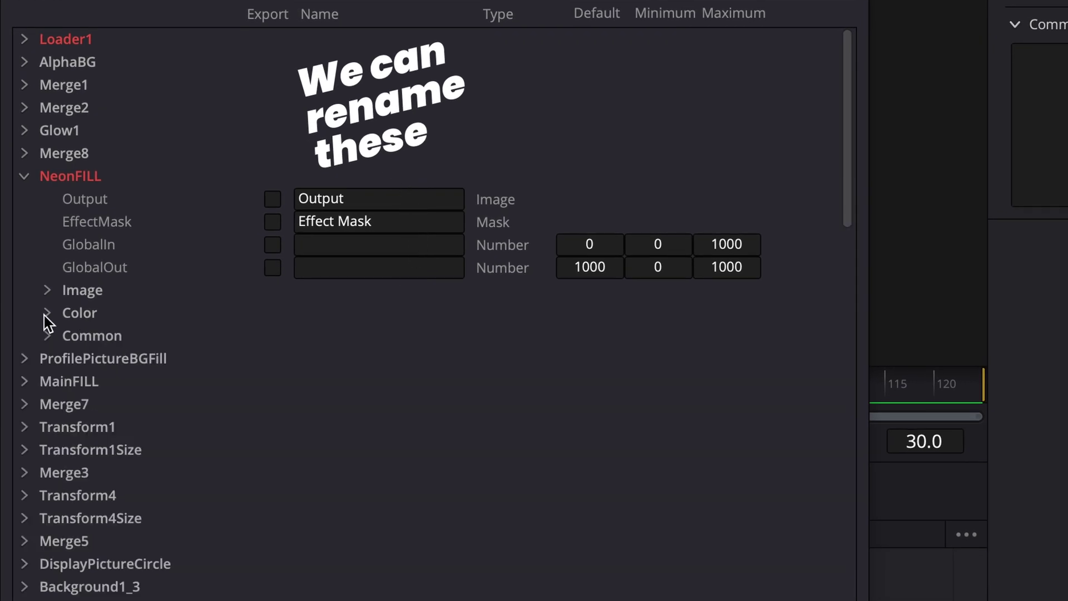
{"action": "left_click", "coordinate": [26, 176]}
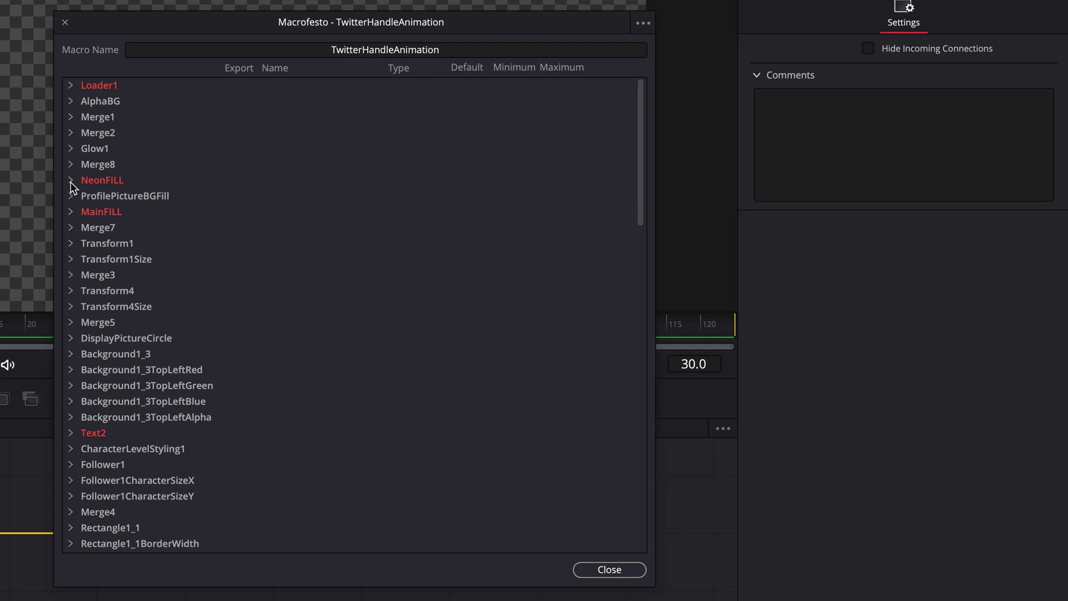
{"action": "scroll", "coordinate": [196, 330], "scroll_direction": "down", "scroll_amount": 10}
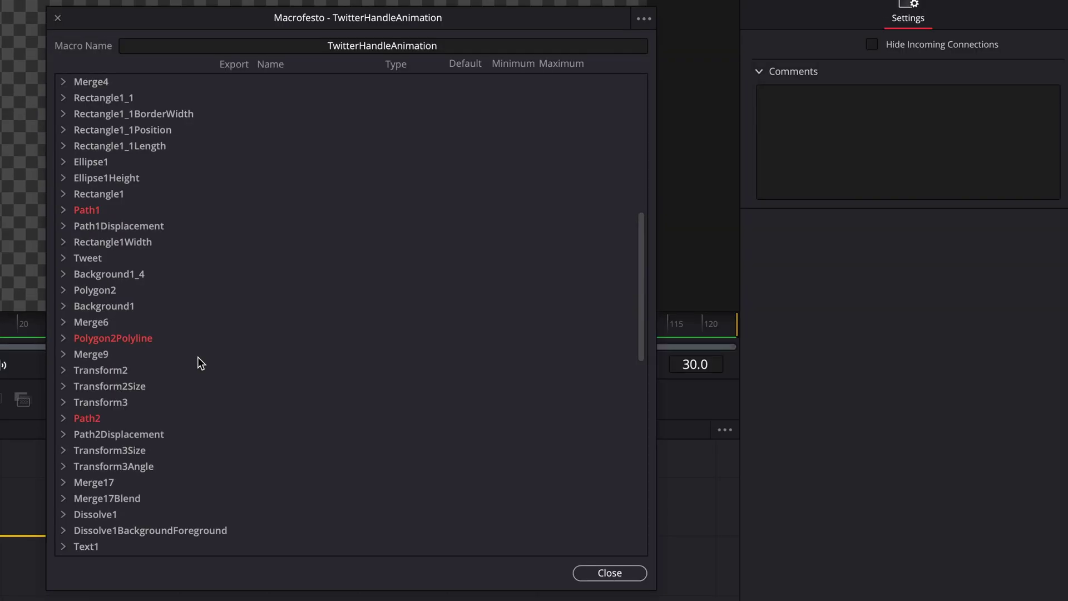
Step: Bring up the Twitter Handle Animation macro's save options menu
{"action": "scroll", "coordinate": [199, 358], "scroll_direction": "down", "scroll_amount": 12}
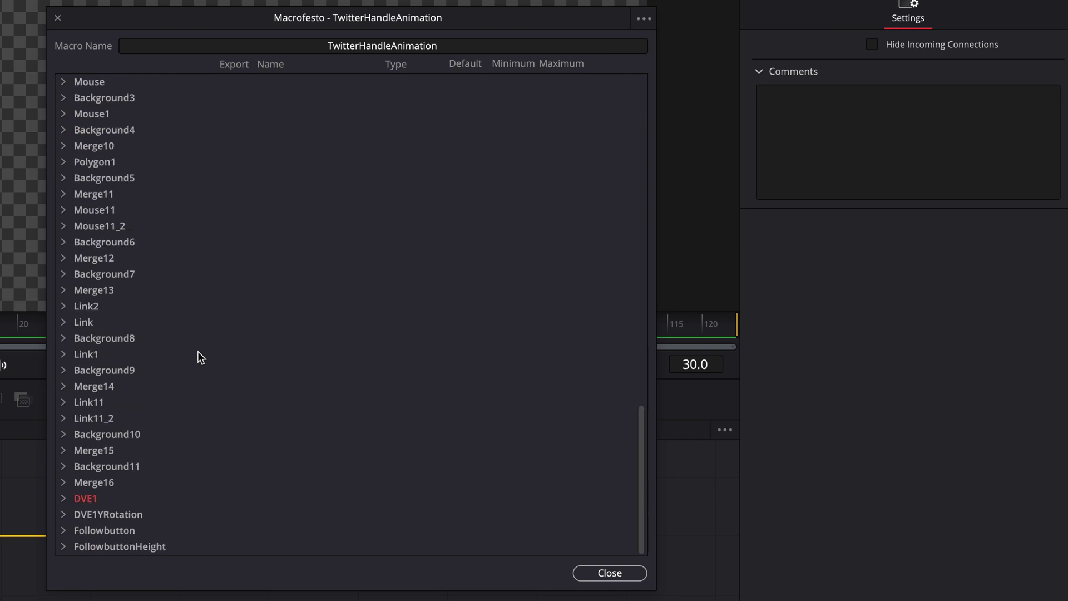
{"action": "scroll", "coordinate": [199, 353], "scroll_direction": "up", "scroll_amount": 5}
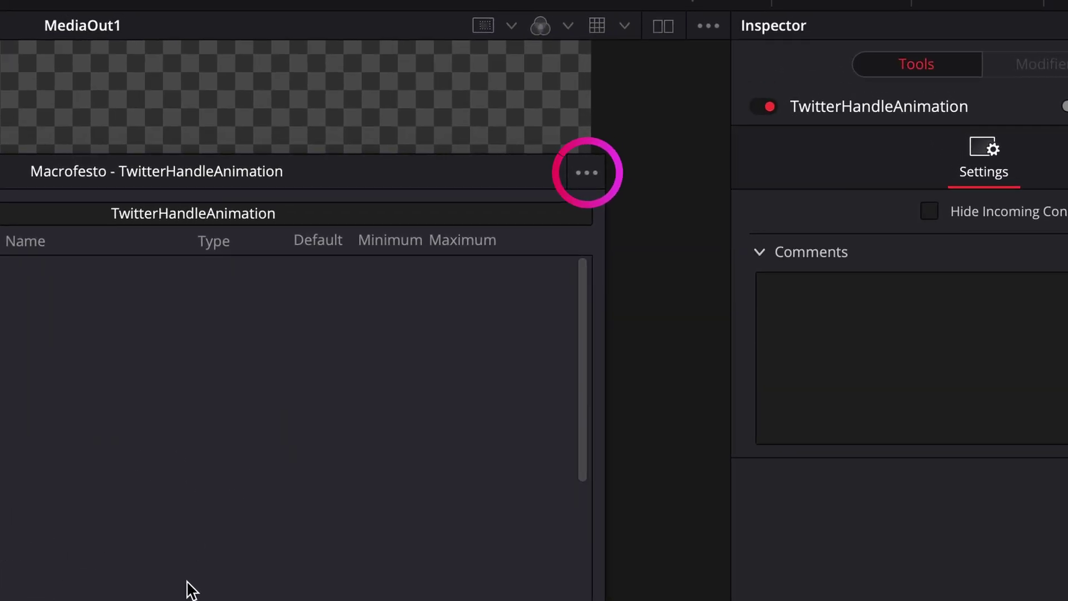
{"action": "left_click", "coordinate": [586, 174]}
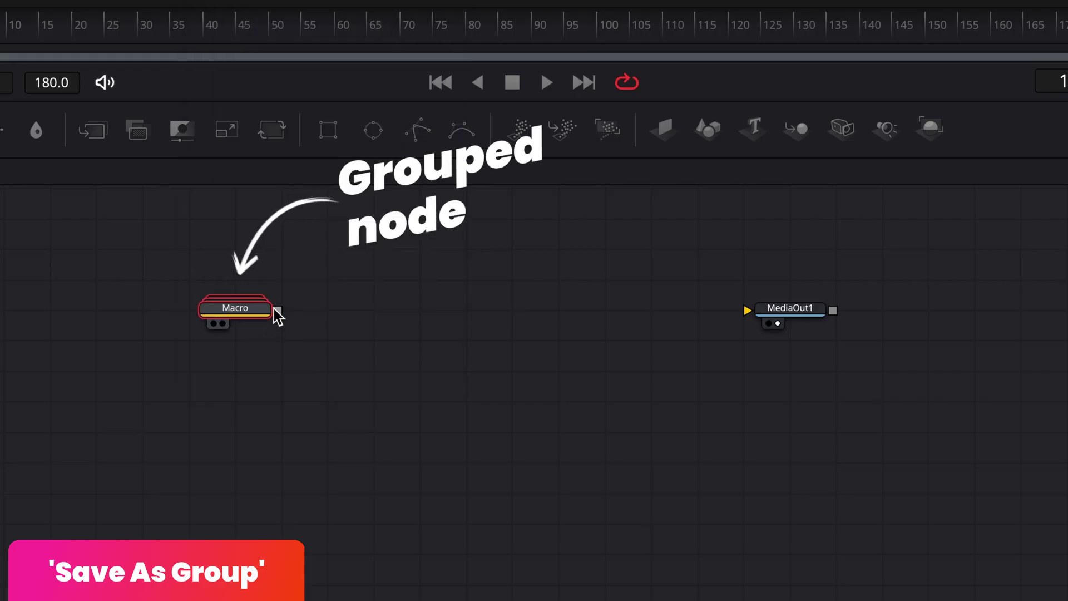
Step: Wire the Macro group's output to MediaOut1, expand the group and play the animation
{"action": "left_click_drag", "start_coordinate": [535, 311], "coordinate": [748, 312]}
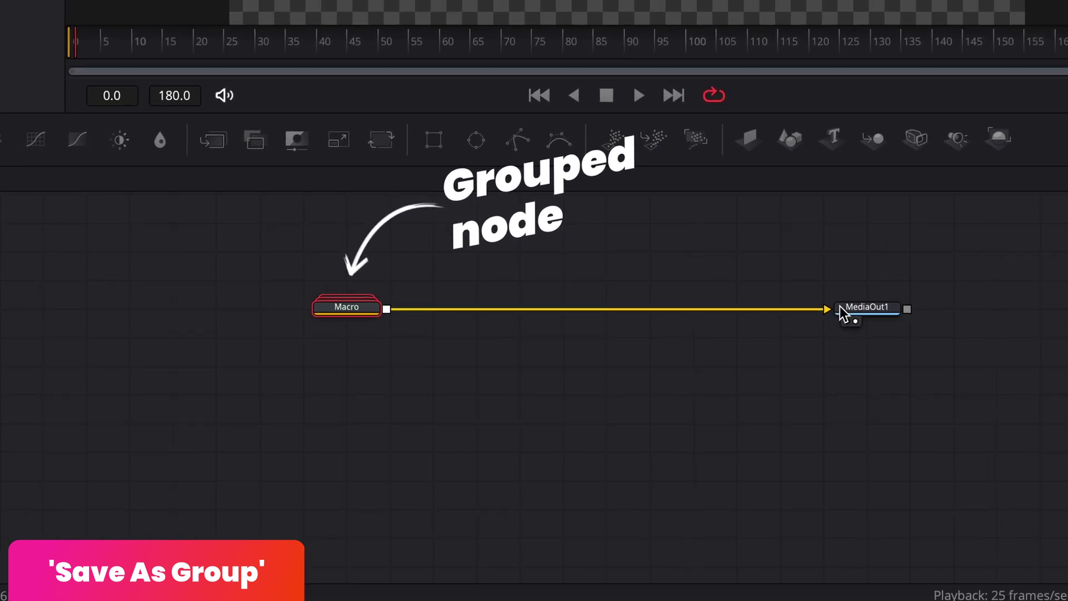
{"action": "left_click", "coordinate": [415, 306]}
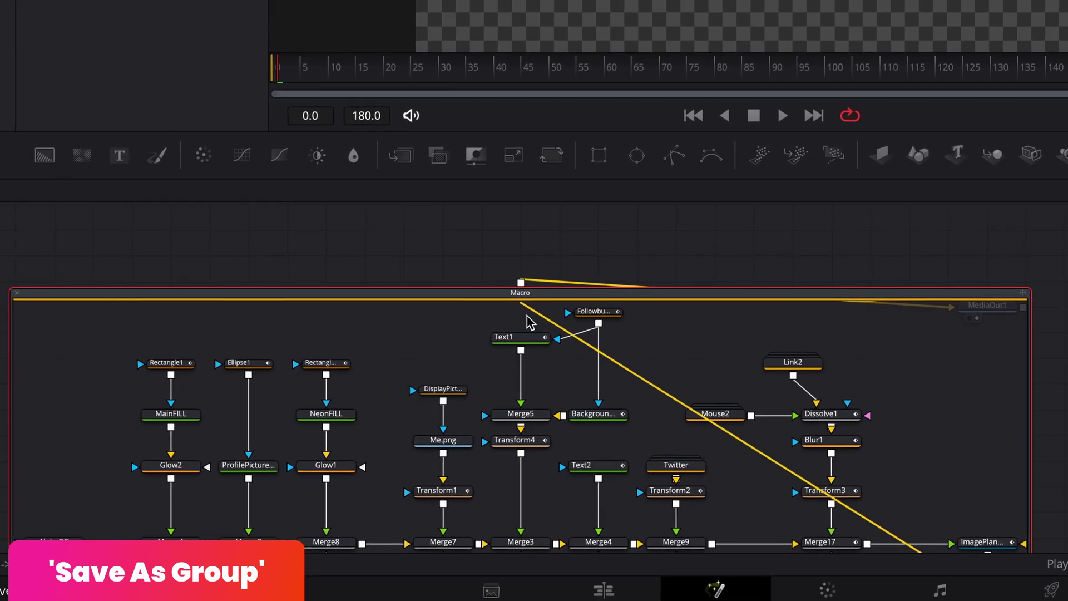
{"action": "scroll", "coordinate": [517, 312], "scroll_direction": "down", "scroll_amount": 2}
{"action": "key", "text": "space"}
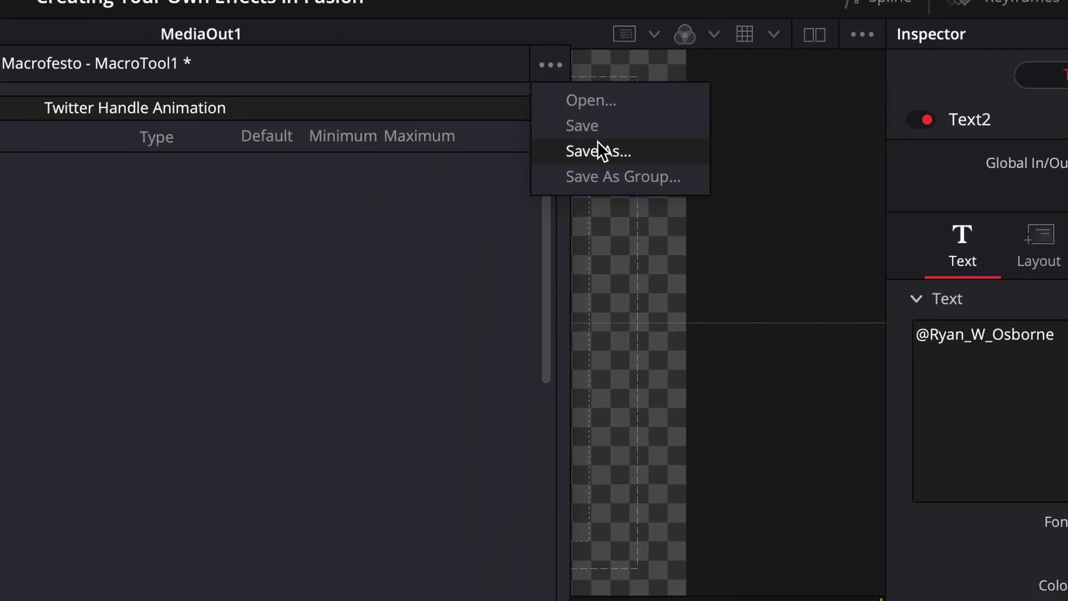
Step: Save the macro as Twitter Handle Animation in the Macros folder and close the editor
{"action": "left_click", "coordinate": [539, 173]}
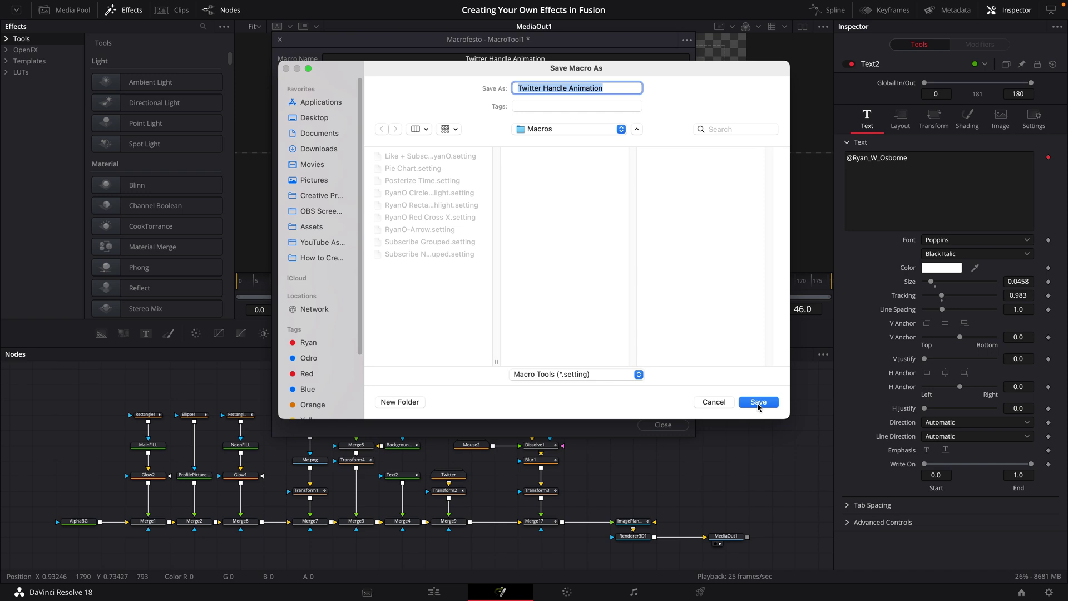
{"action": "left_click", "coordinate": [759, 402]}
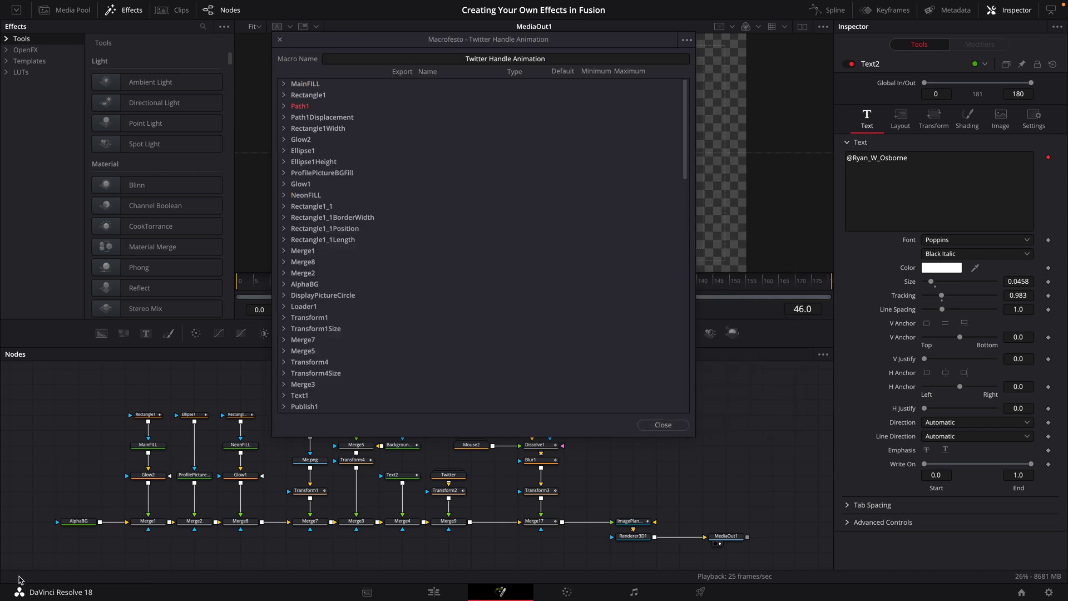
{"action": "left_click", "coordinate": [663, 425]}
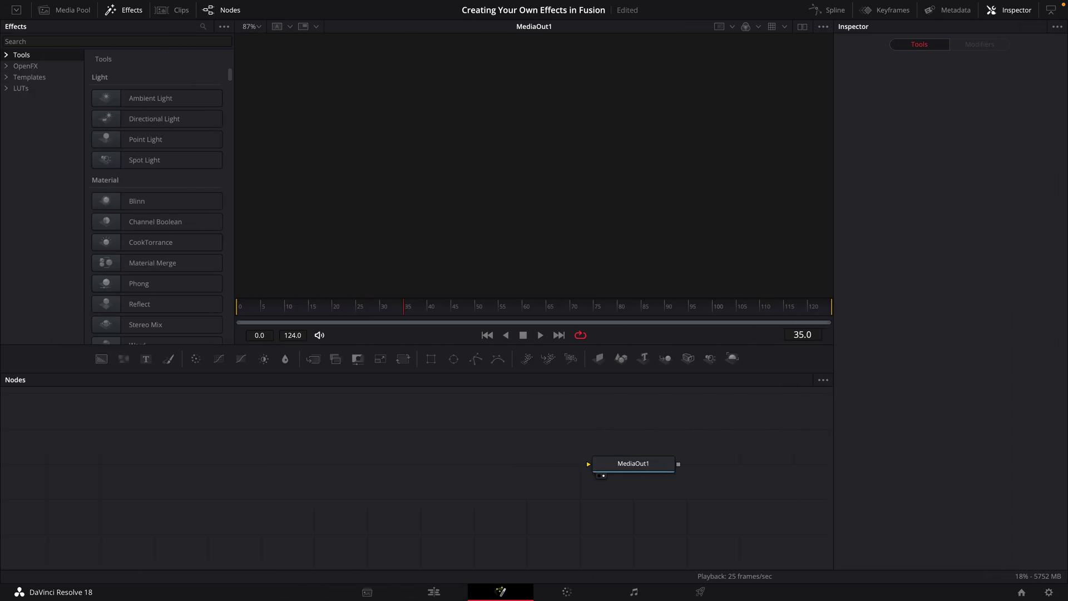
Step: Find 'twitt' in Effects, add the Twitter Handle Animation macro to the comp and play it
{"action": "left_click", "coordinate": [129, 37]}
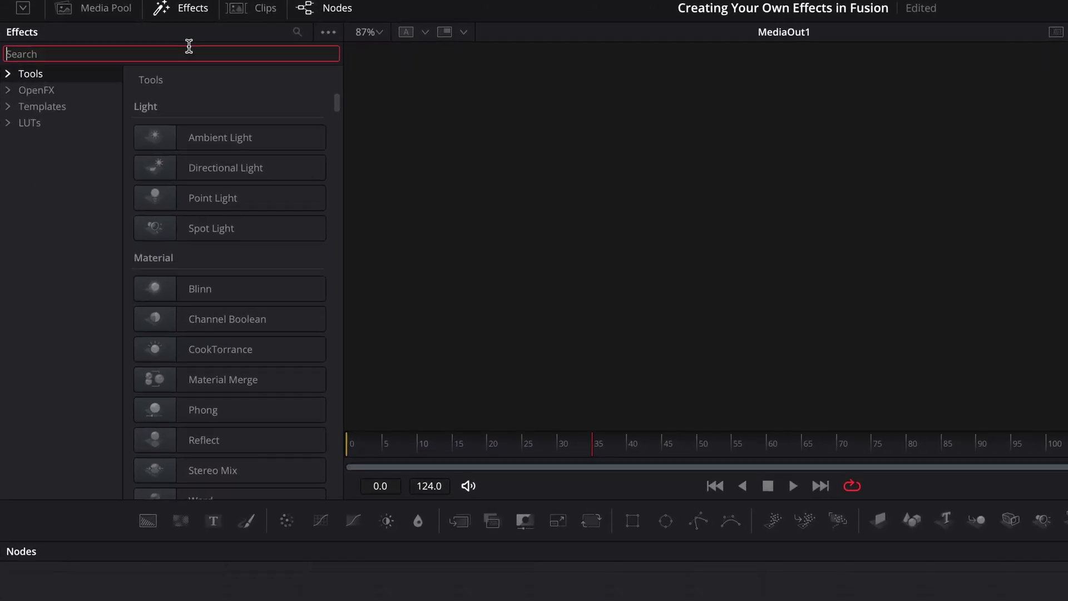
{"action": "type", "text": "twitte"}
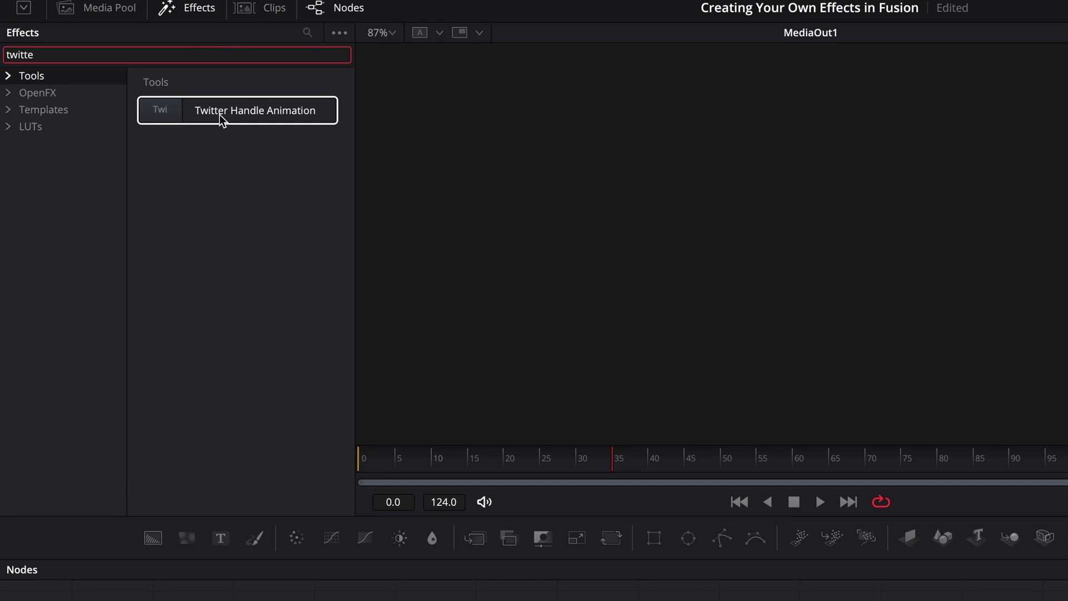
{"action": "left_click_drag", "start_coordinate": [223, 119], "coordinate": [383, 599]}
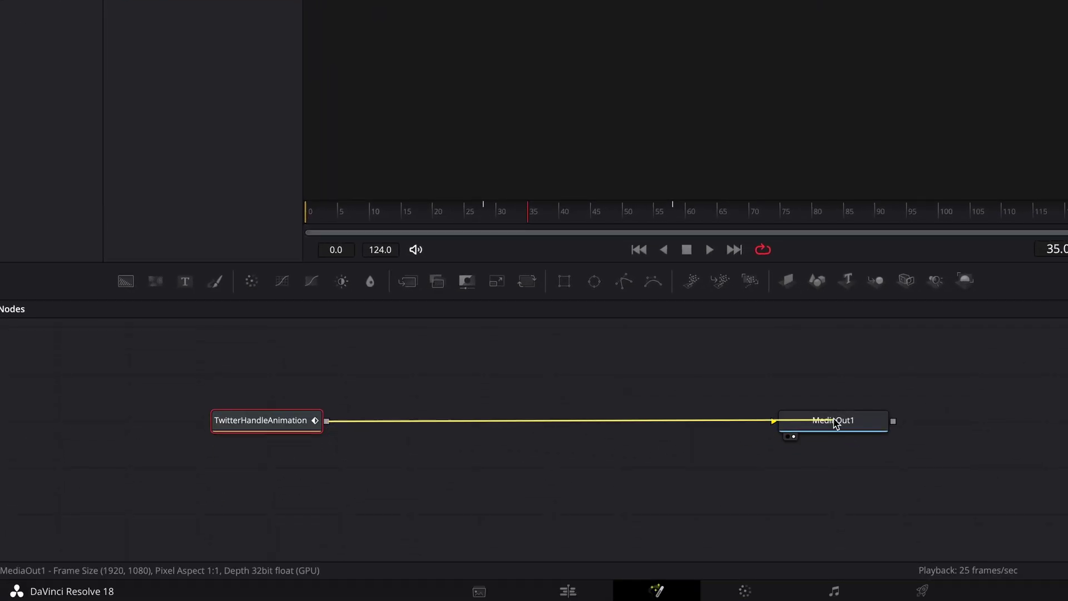
{"action": "left_click", "coordinate": [313, 221]}
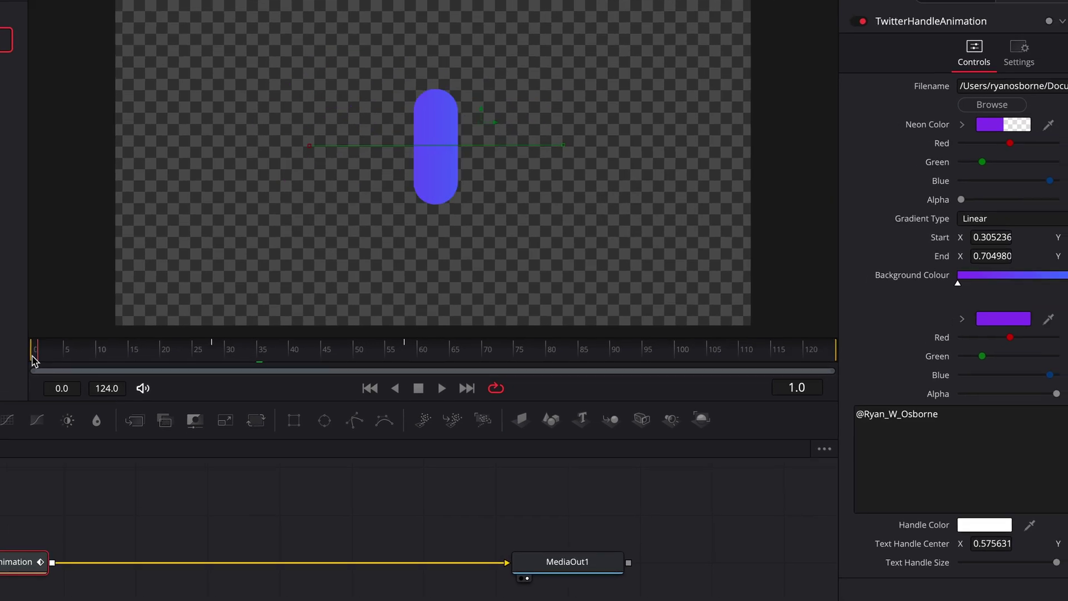
{"action": "key", "text": "space"}
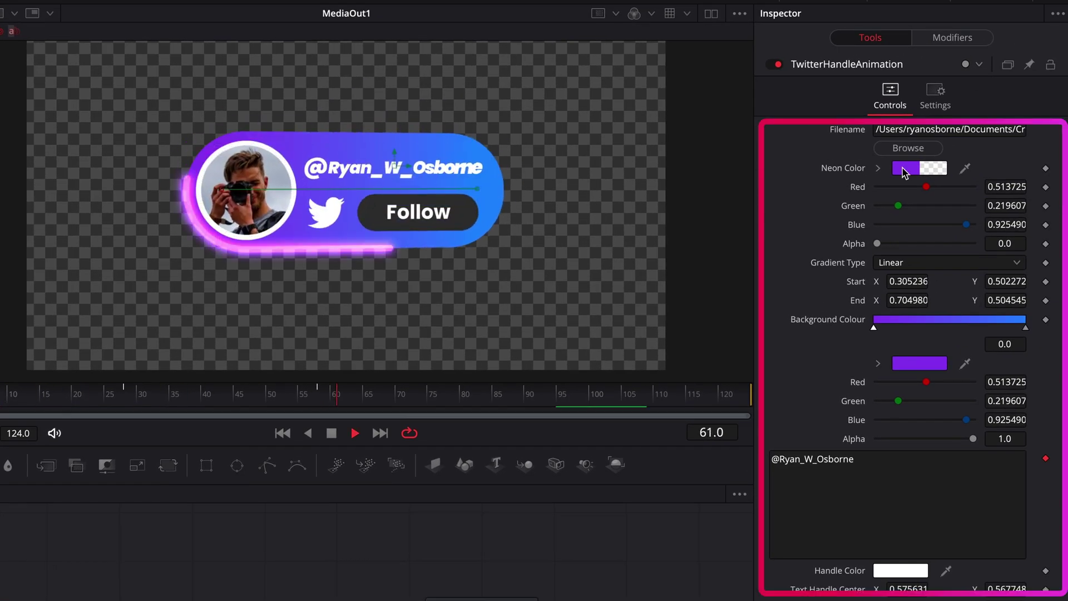
Step: Set both Neon Color and Handle Color to yellow Mock Brand 1 and replay the animation
{"action": "left_click", "coordinate": [905, 168]}
{"action": "left_click", "coordinate": [389, 333]}
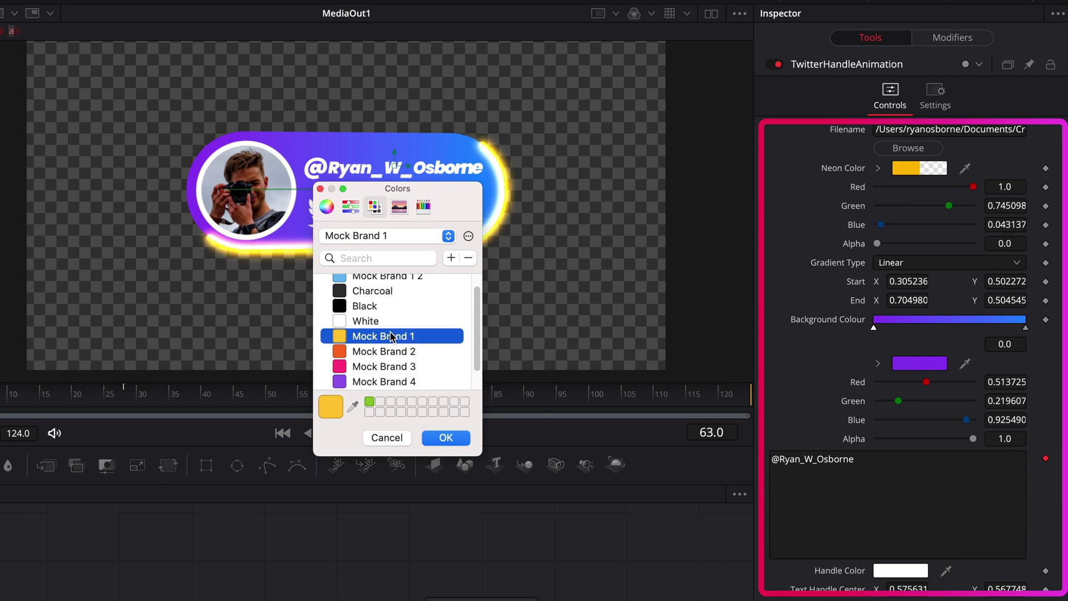
{"action": "left_click", "coordinate": [445, 438]}
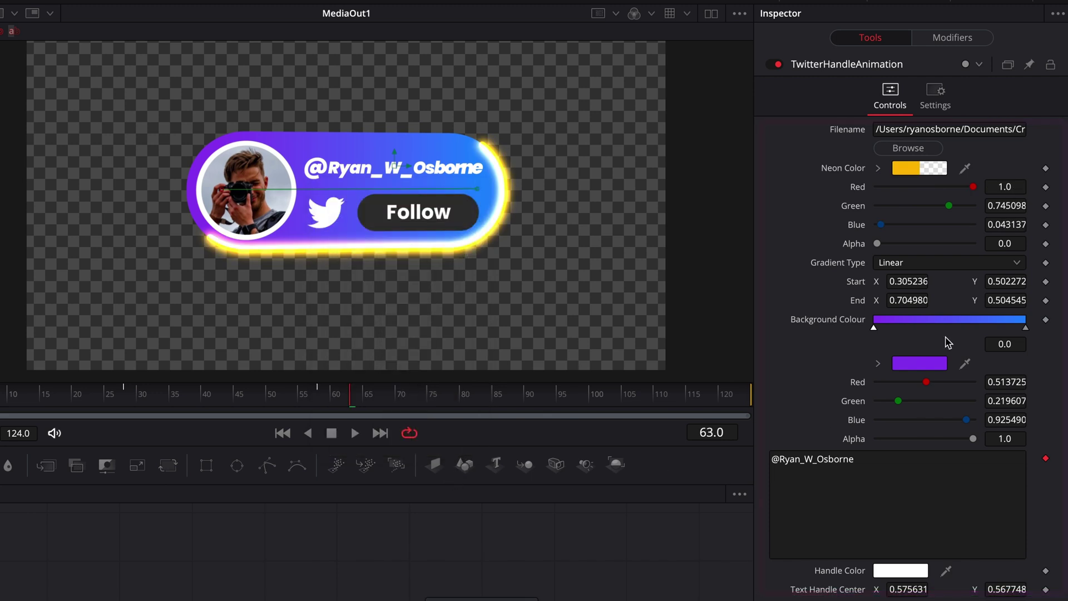
{"action": "left_click", "coordinate": [886, 574]}
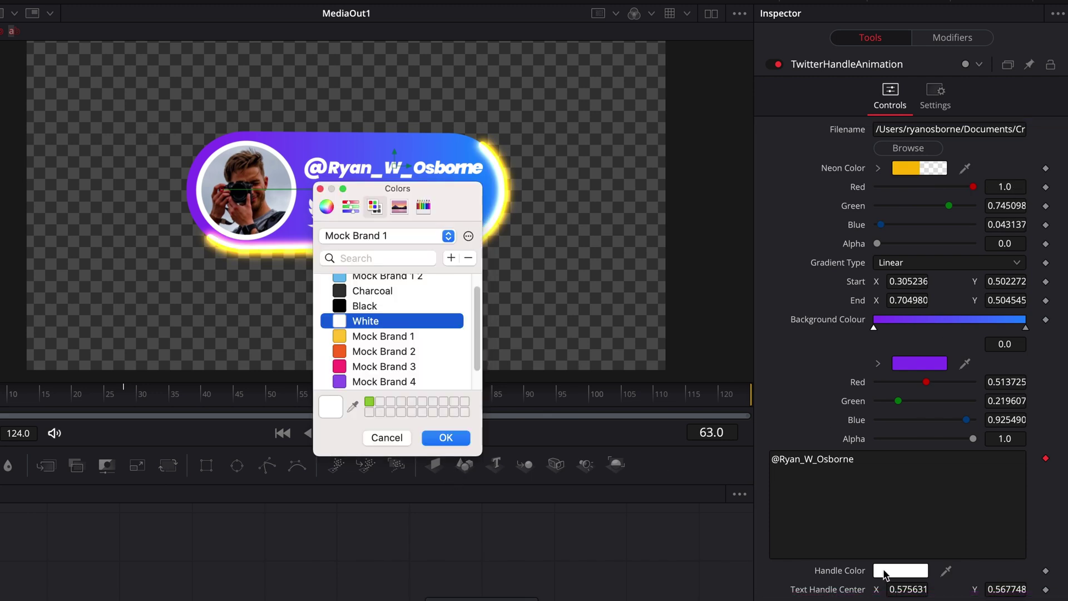
{"action": "left_click", "coordinate": [372, 336]}
{"action": "left_click", "coordinate": [445, 438]}
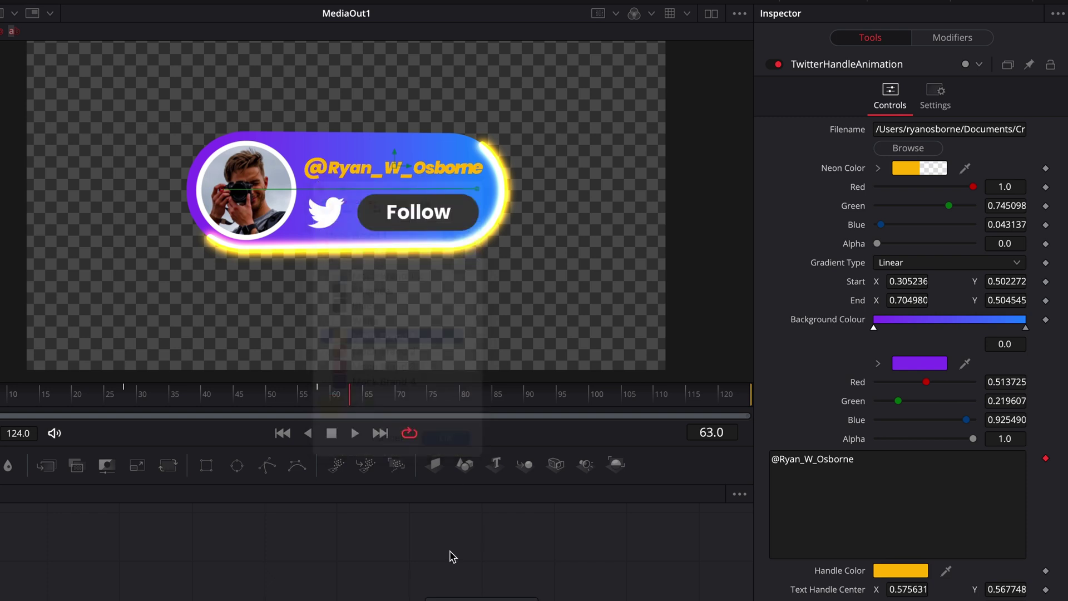
{"action": "key", "text": "space"}
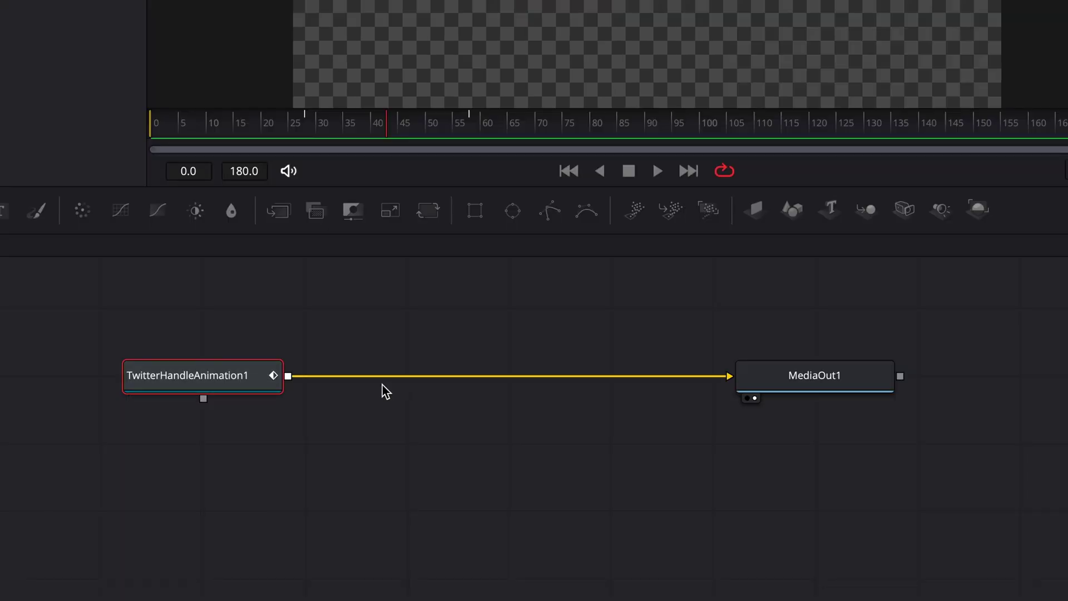
Step: Open Twitter Handle Animation via Edit Macro and bring up its ... save menu
{"action": "right_click", "coordinate": [361, 460]}
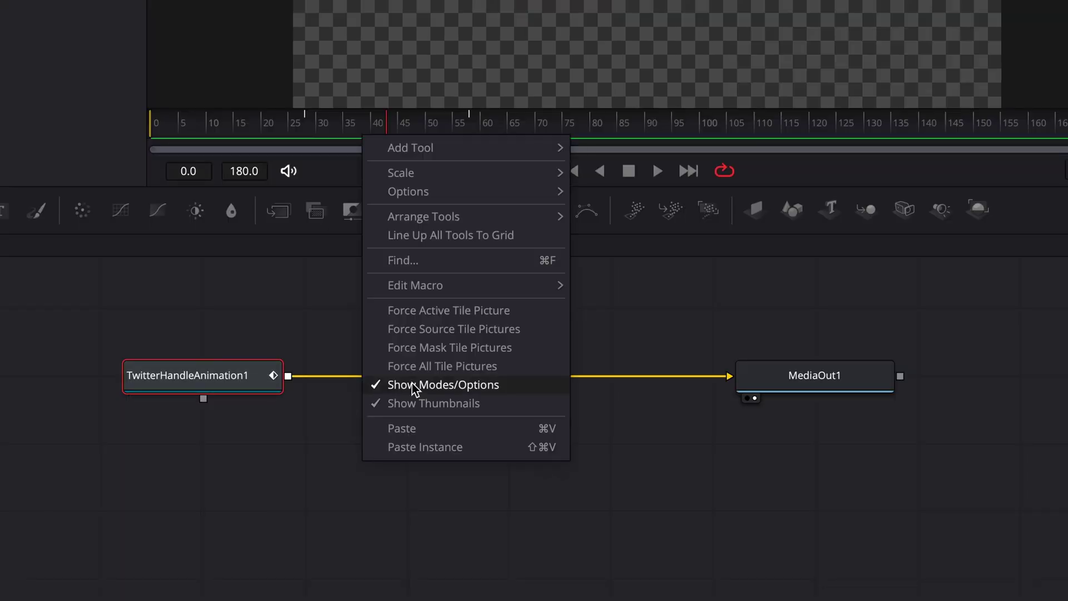
{"action": "mouse_move", "coordinate": [433, 286]}
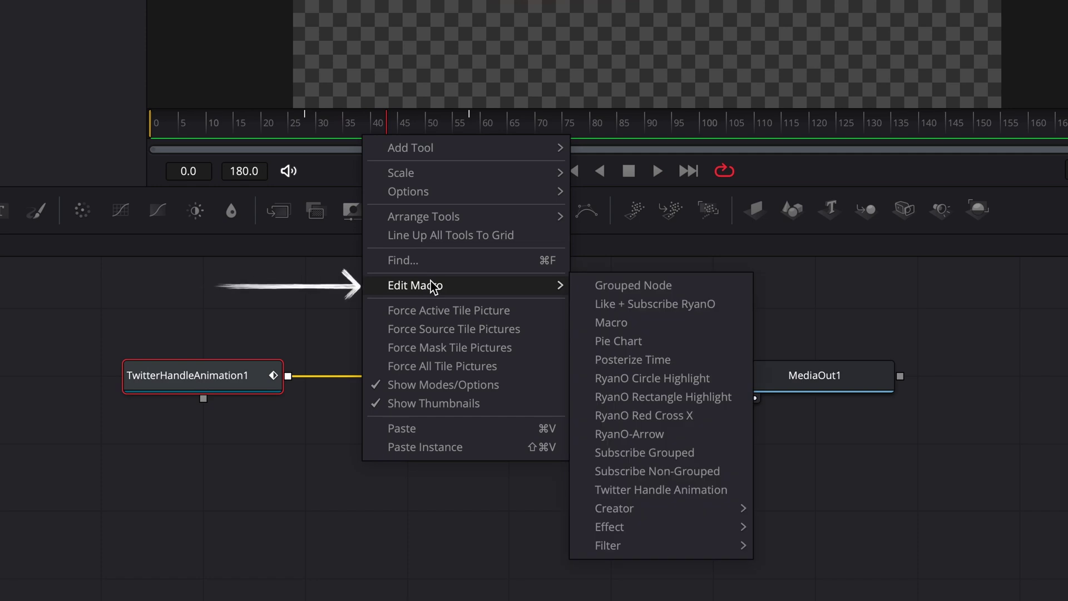
{"action": "left_click", "coordinate": [691, 491]}
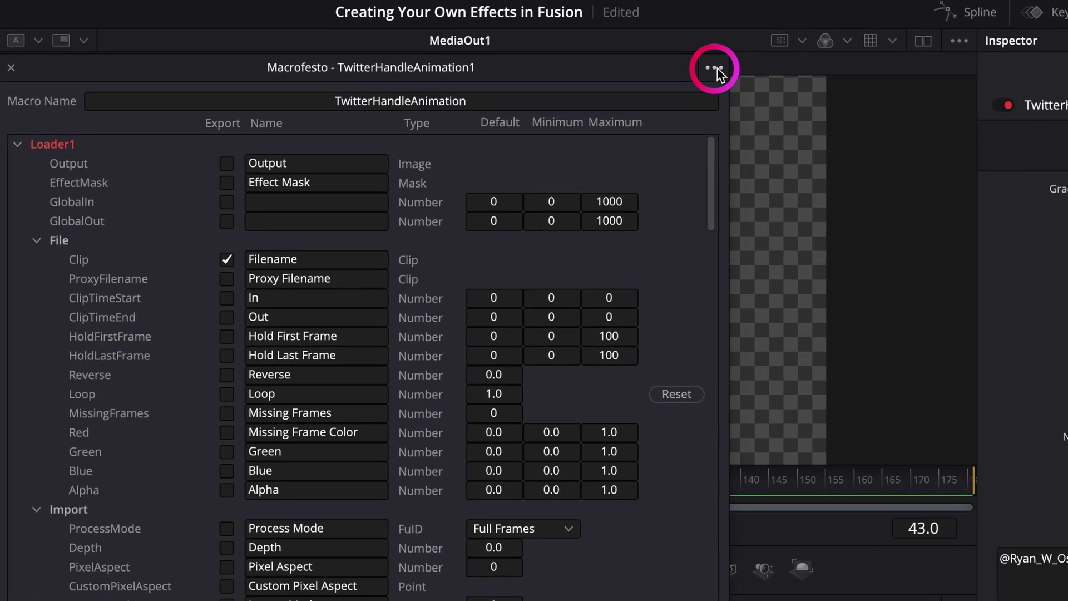
{"action": "left_click", "coordinate": [716, 68]}
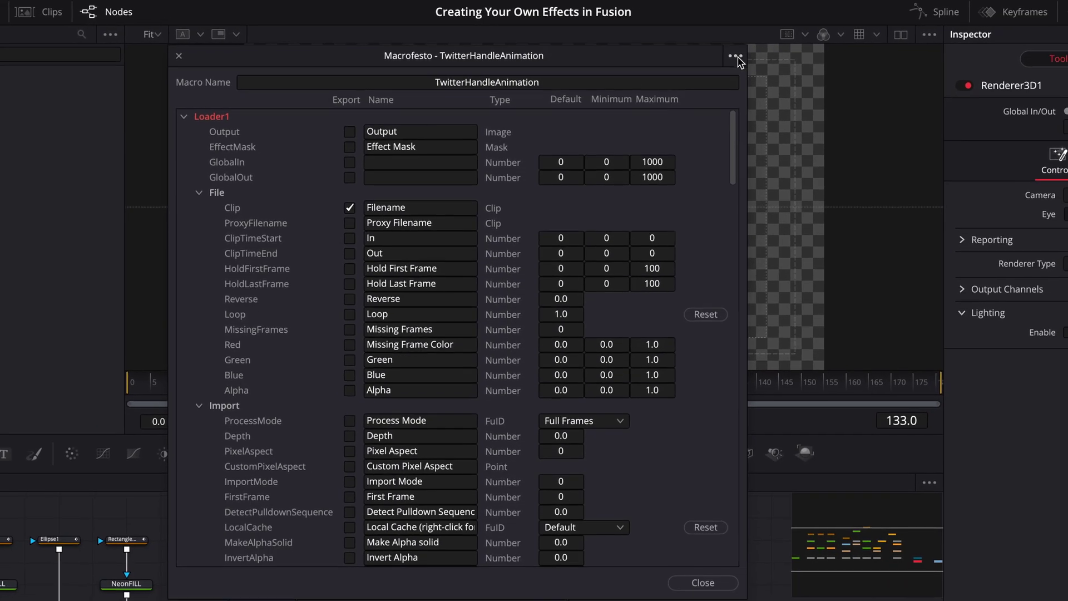
Step: Save a copy of the macro as Twitter Handle Animation.setting on the Desktop
{"action": "left_click", "coordinate": [751, 61]}
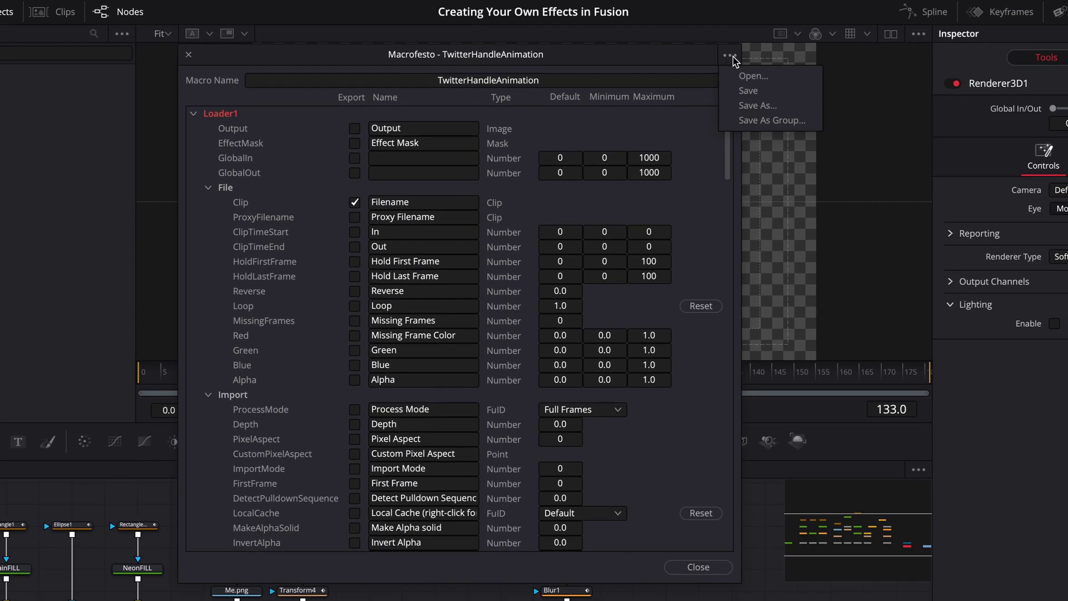
{"action": "left_click", "coordinate": [757, 105]}
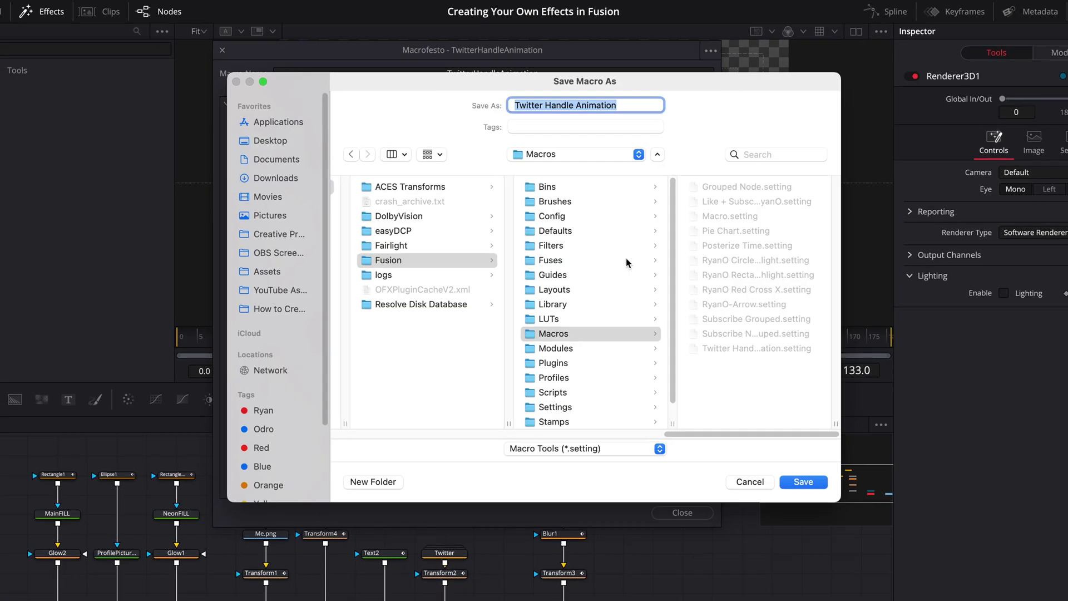
{"action": "left_click", "coordinate": [254, 143]}
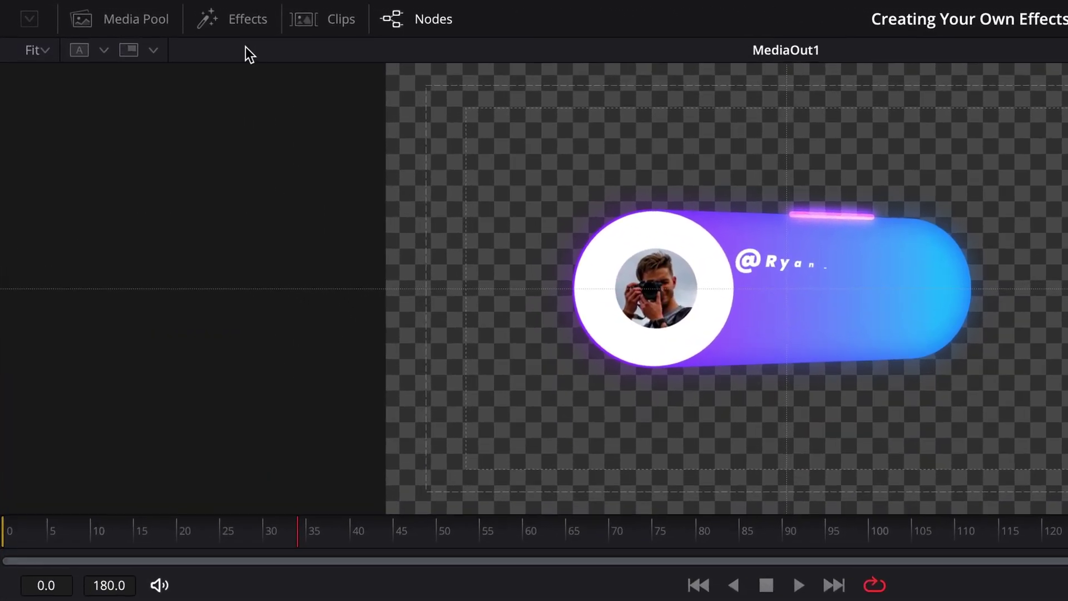
Step: Browse the Edit templates and reveal the Generators templates folder in Finder via Show Folder
{"action": "left_click", "coordinate": [238, 15]}
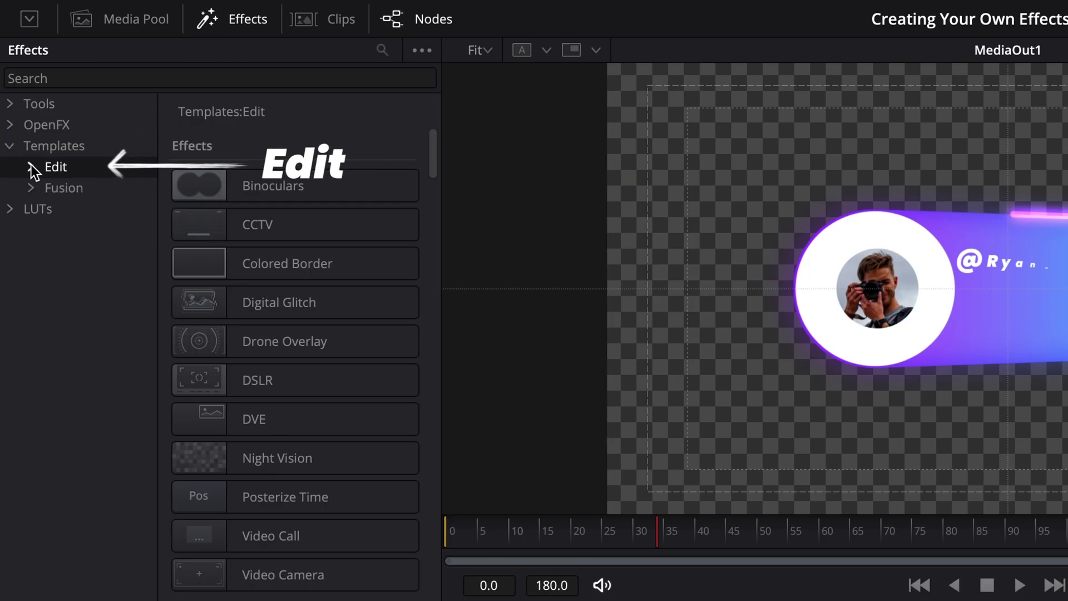
{"action": "left_click", "coordinate": [31, 167]}
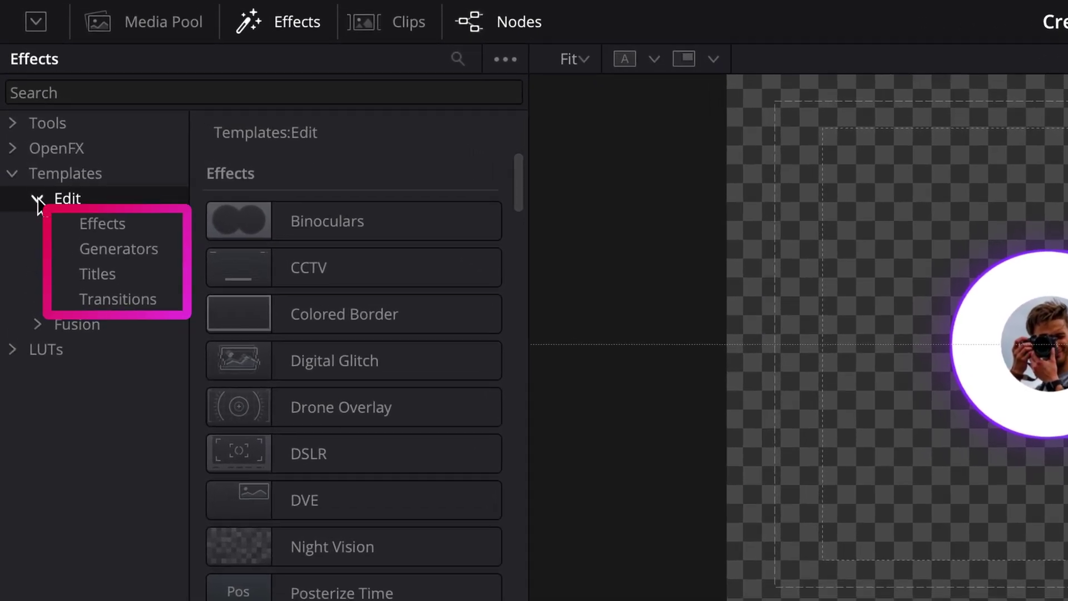
{"action": "left_click", "coordinate": [164, 222]}
{"action": "left_click", "coordinate": [157, 245]}
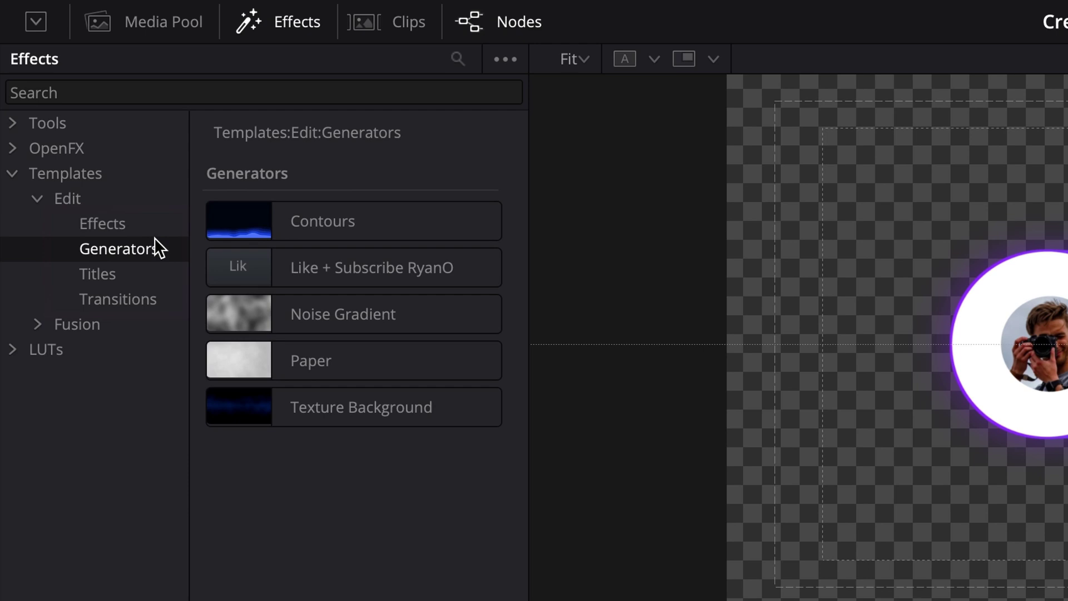
{"action": "left_click", "coordinate": [147, 276]}
{"action": "left_click", "coordinate": [142, 295]}
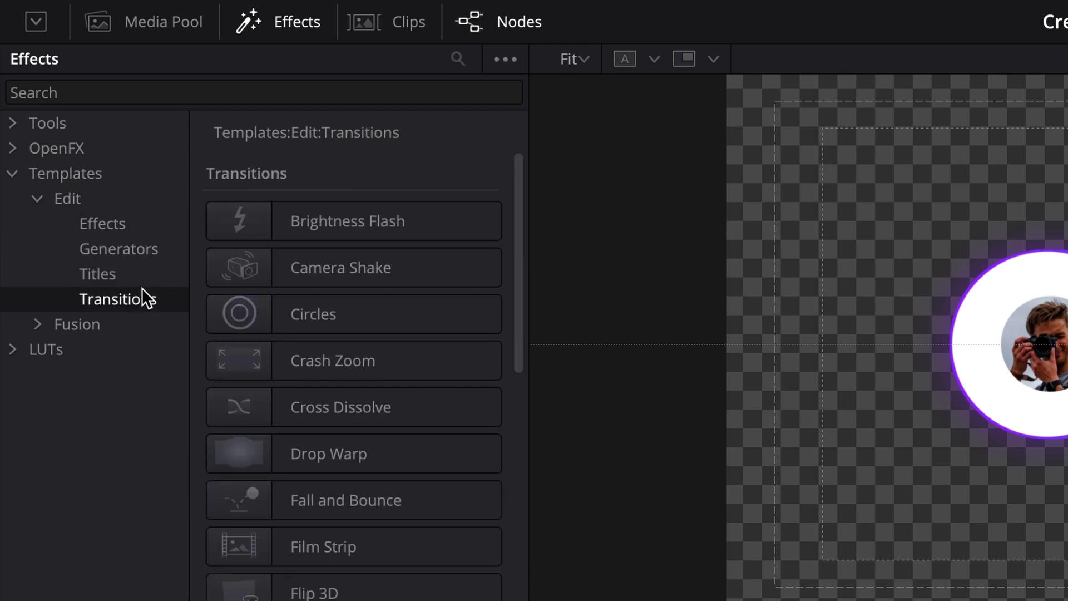
{"action": "left_click", "coordinate": [144, 278]}
{"action": "left_click", "coordinate": [147, 252]}
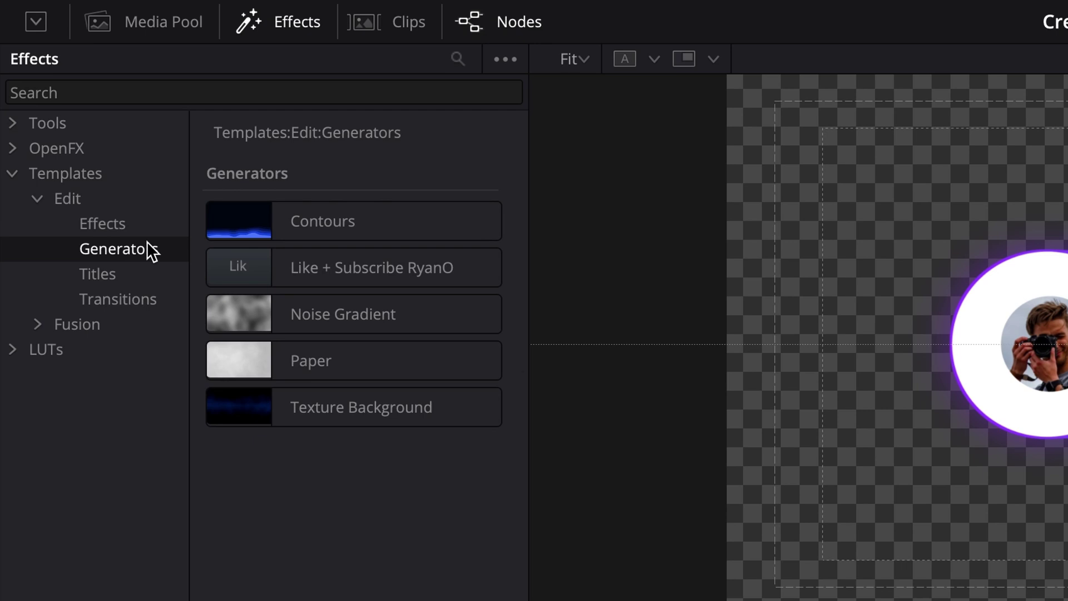
{"action": "left_click", "coordinate": [506, 59]}
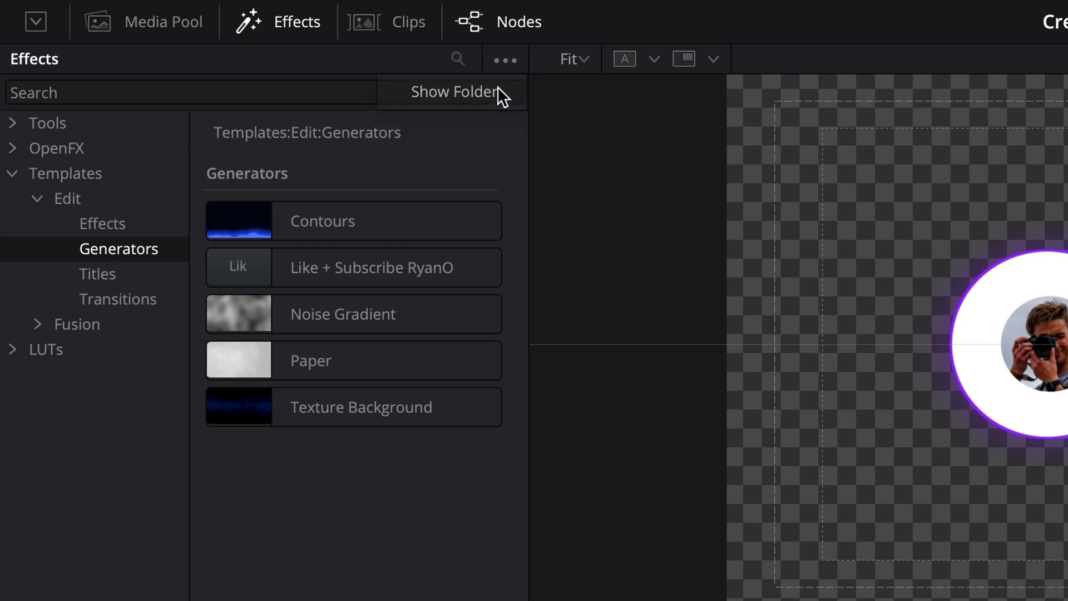
{"action": "left_click", "coordinate": [478, 91]}
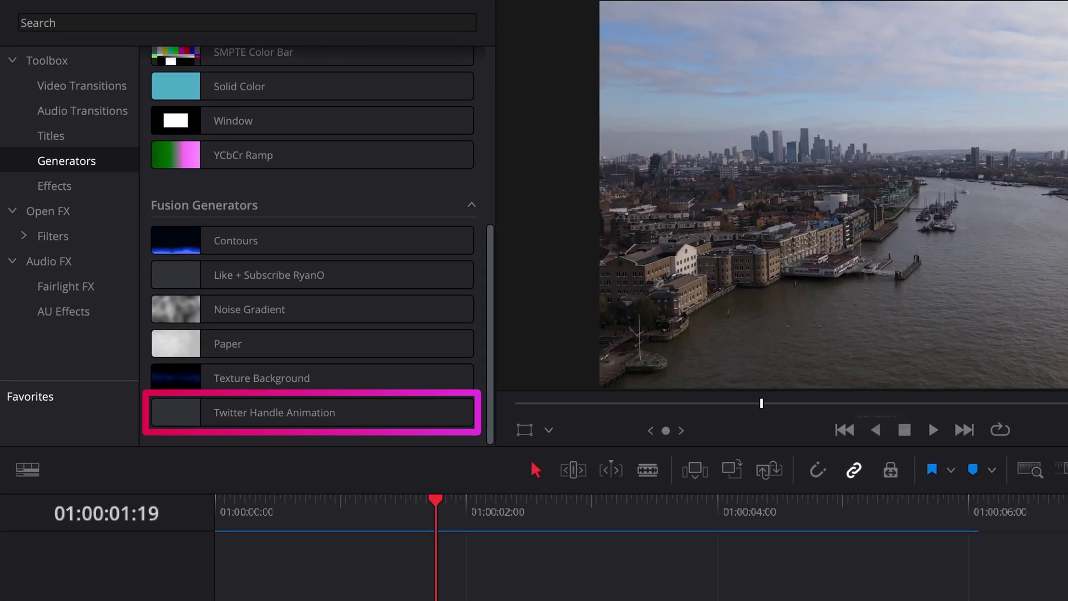
Step: Place Twitter Handle Animation on V2 over the city clip, with an orange neon glow and a new background colour
{"action": "left_click_drag", "start_coordinate": [176, 412], "coordinate": [275, 600]}
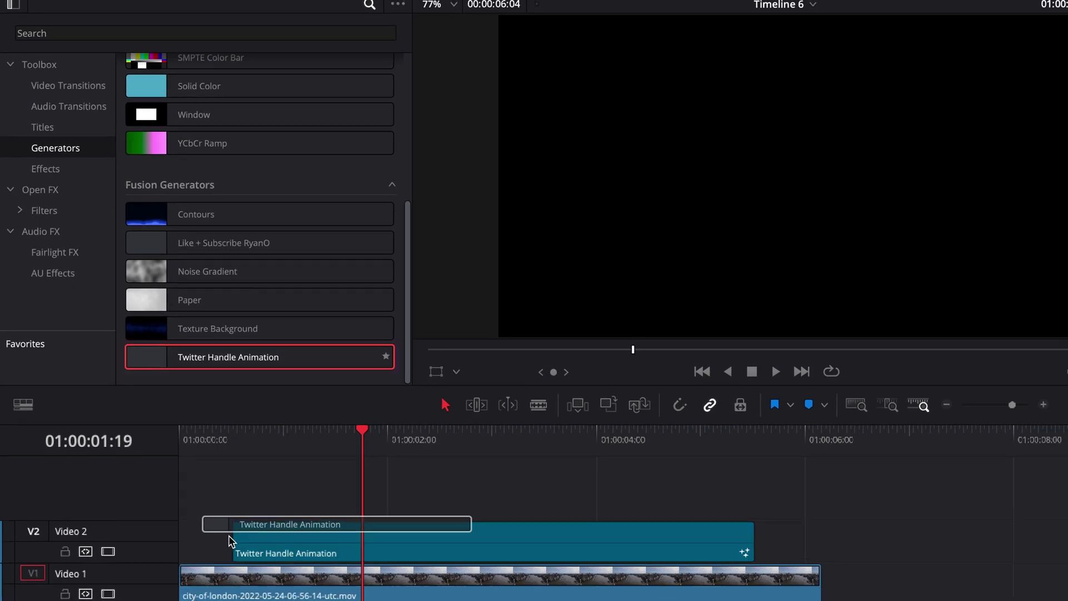
{"action": "left_click_drag", "start_coordinate": [228, 535], "coordinate": [294, 548]}
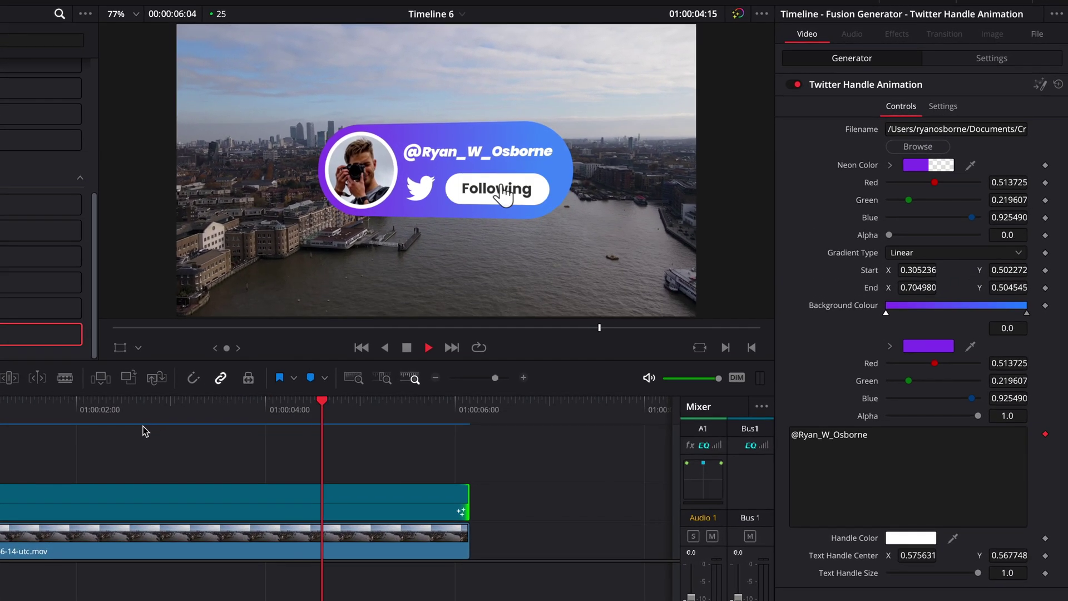
{"action": "left_click", "coordinate": [924, 163]}
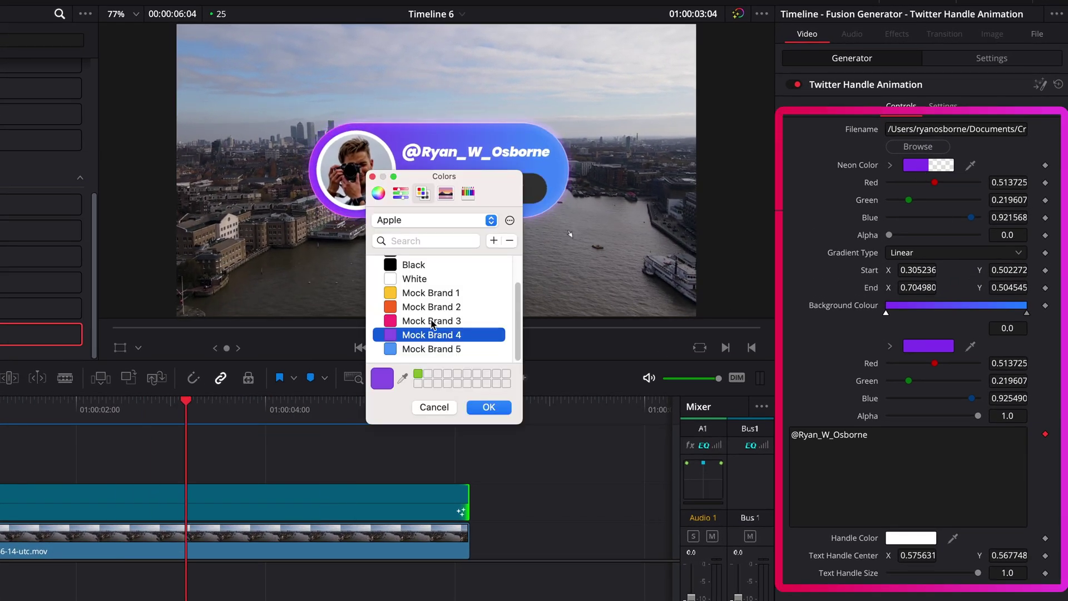
{"action": "left_click", "coordinate": [501, 411]}
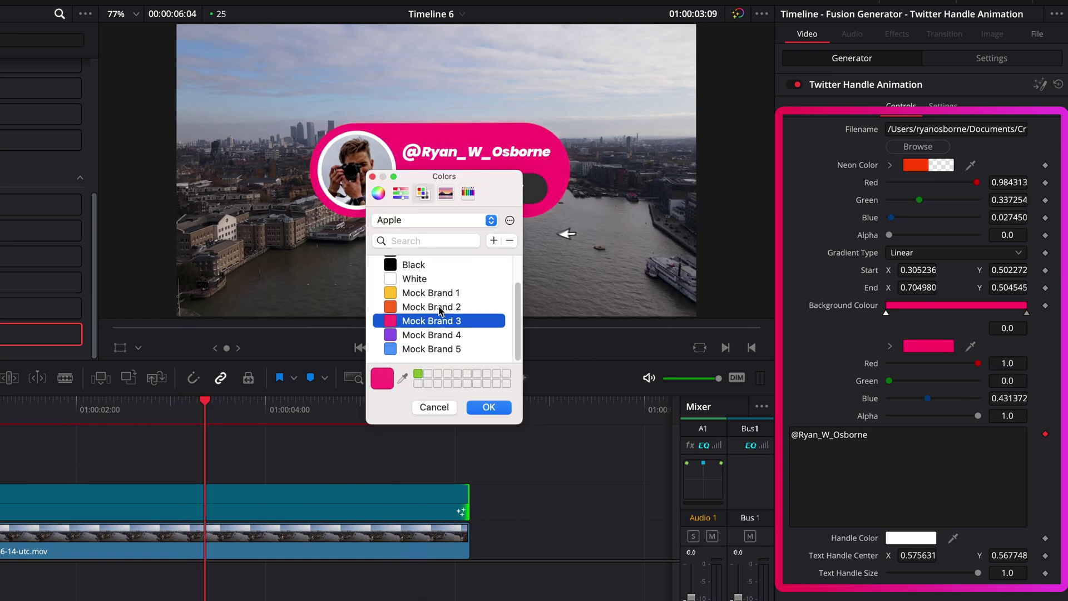
{"action": "left_click", "coordinate": [440, 307]}
{"action": "left_click", "coordinate": [495, 411]}
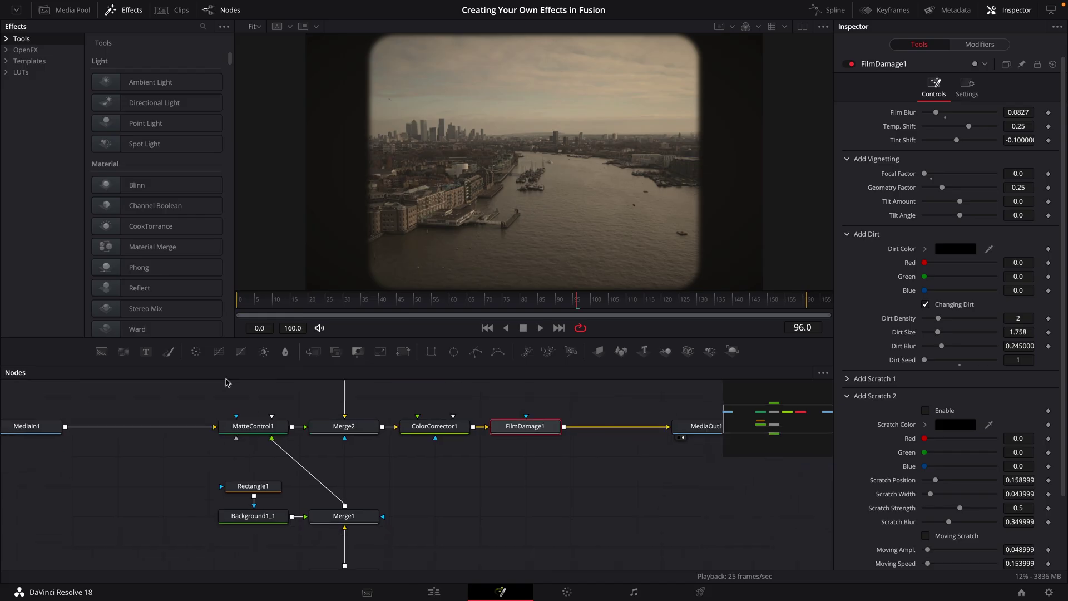
Step: Marquee-select the effect nodes between MediaIn1 and MediaOut1 and open their context menu on Merge2
{"action": "scroll", "coordinate": [317, 442], "scroll_direction": "down", "scroll_amount": 2}
{"action": "left_click_drag", "start_coordinate": [311, 442], "coordinate": [377, 447]}
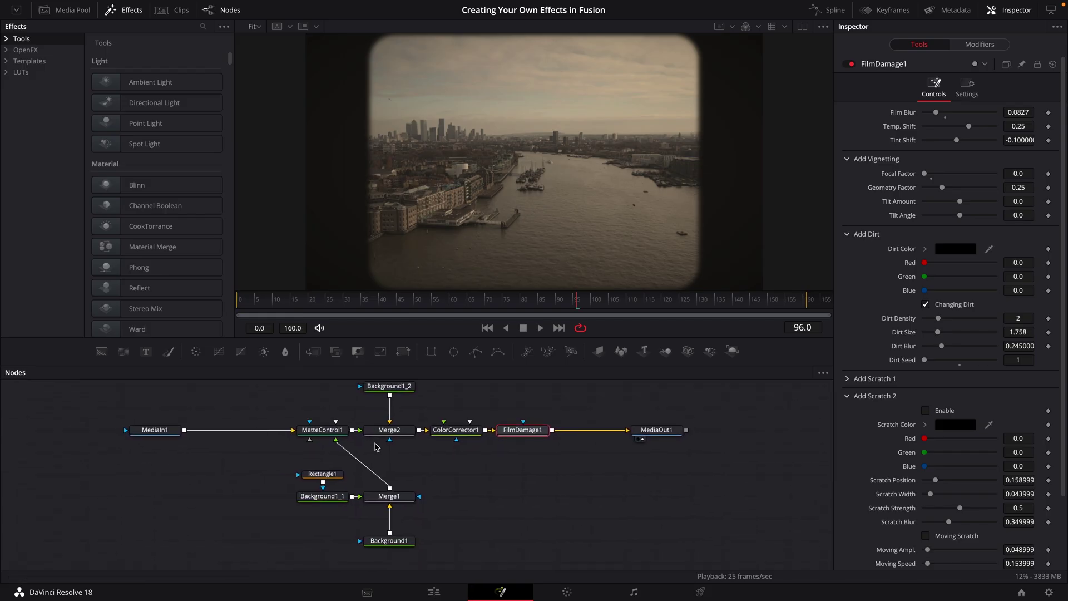
{"action": "scroll", "coordinate": [376, 447], "scroll_direction": "down", "scroll_amount": 2}
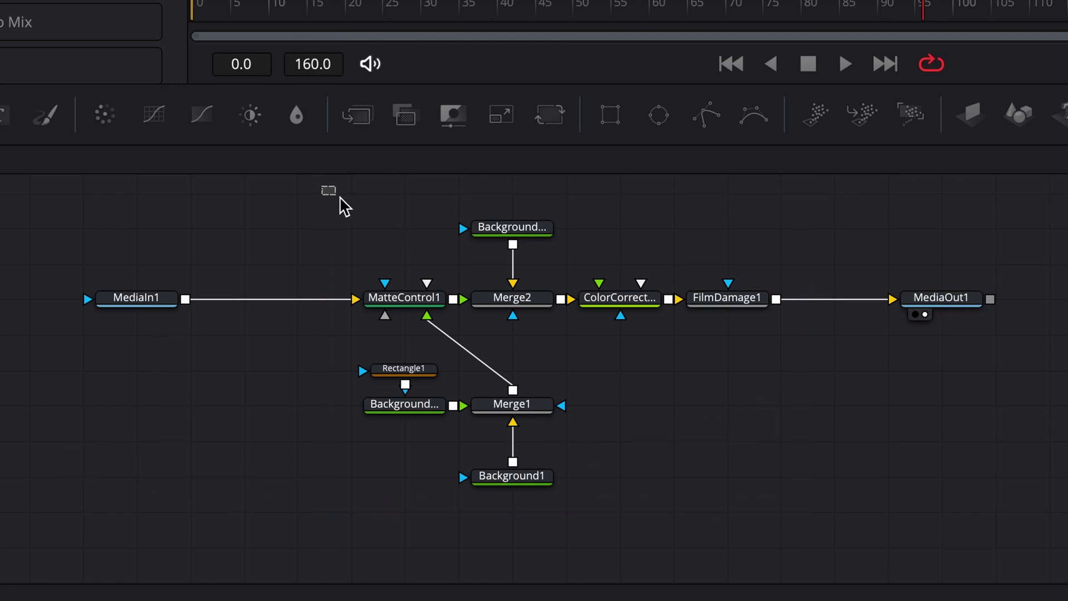
{"action": "left_click_drag", "start_coordinate": [322, 187], "coordinate": [753, 516]}
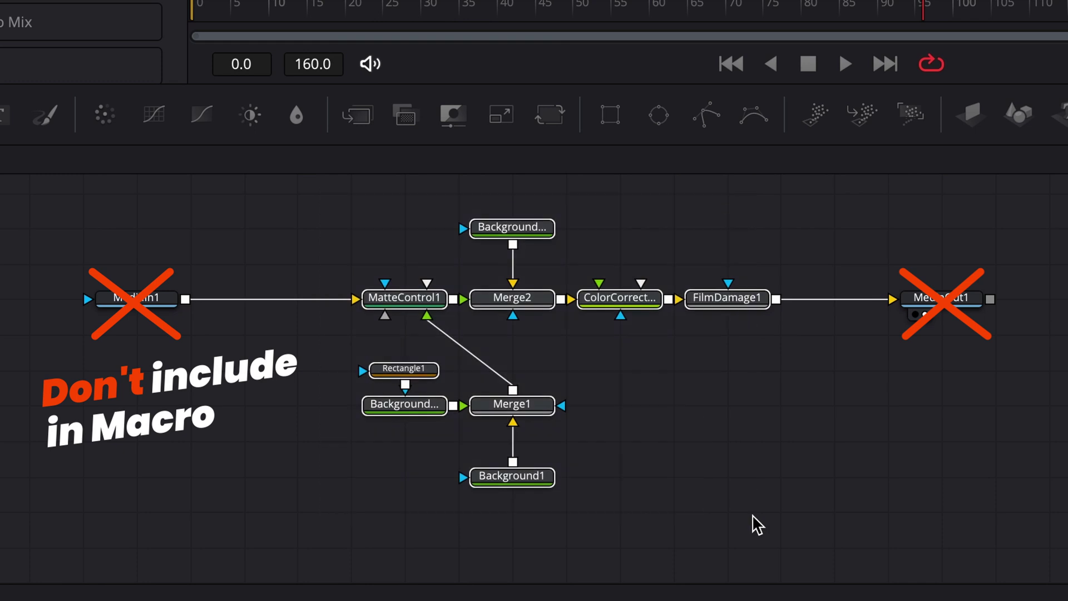
{"action": "right_click", "coordinate": [507, 306]}
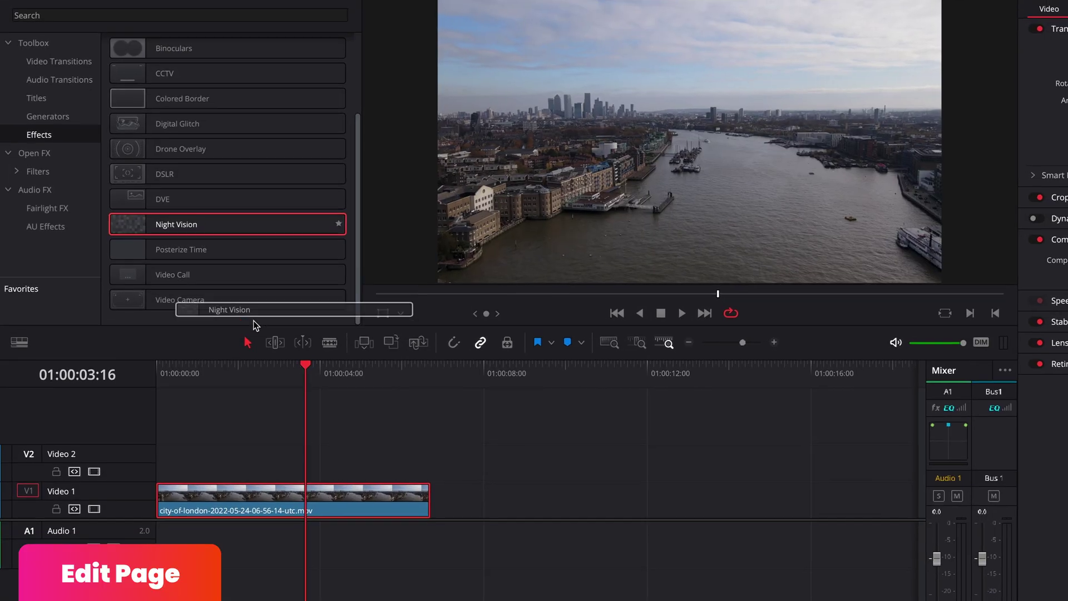
Step: Add the Contours generator to Video 1 and apply Night Vision to the city clip
{"action": "left_click_drag", "start_coordinate": [291, 322], "coordinate": [299, 428]}
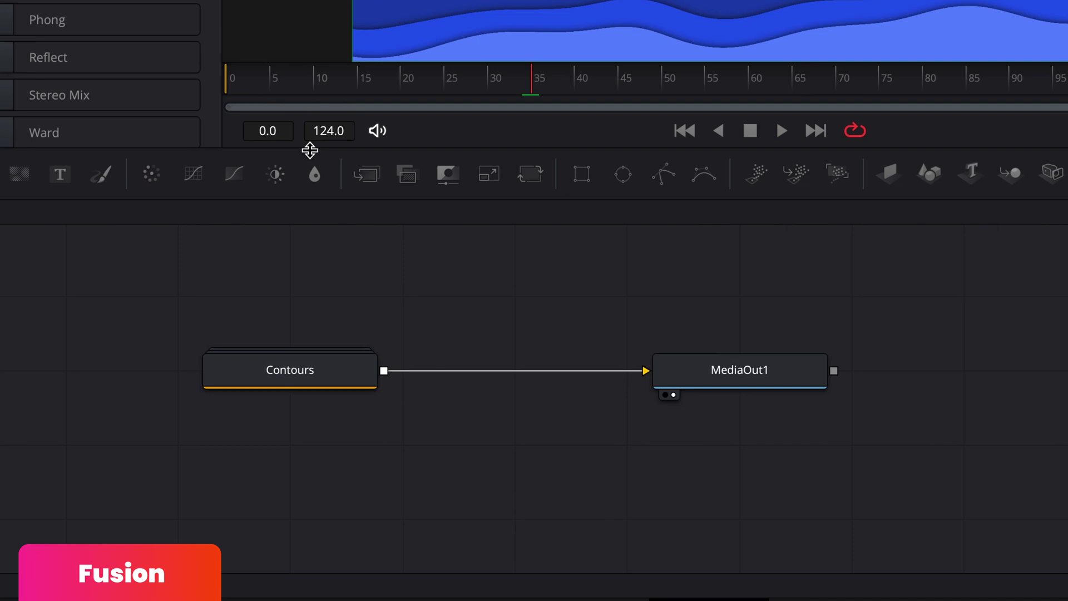
{"action": "right_click", "coordinate": [590, 133]}
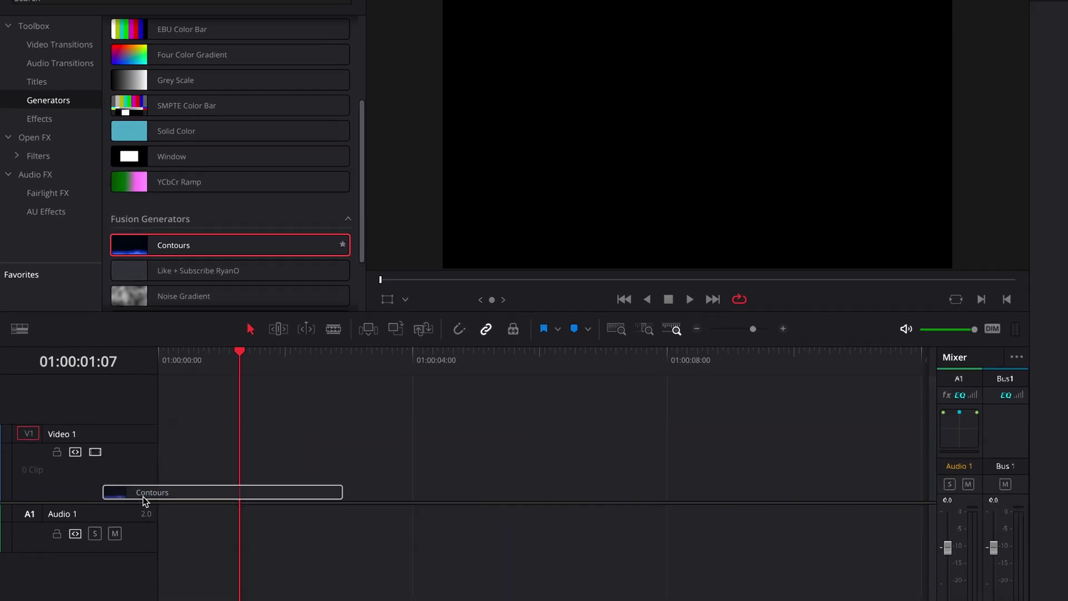
{"action": "left_click_drag", "start_coordinate": [143, 495], "coordinate": [170, 436]}
{"action": "left_click", "coordinate": [258, 413]}
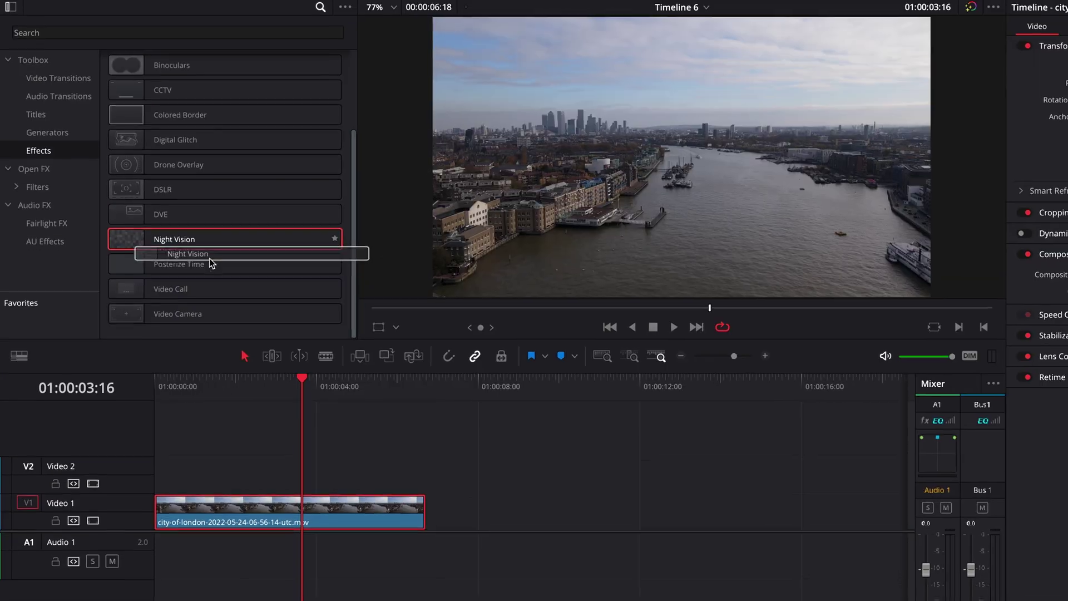
{"action": "left_click_drag", "start_coordinate": [210, 259], "coordinate": [276, 511]}
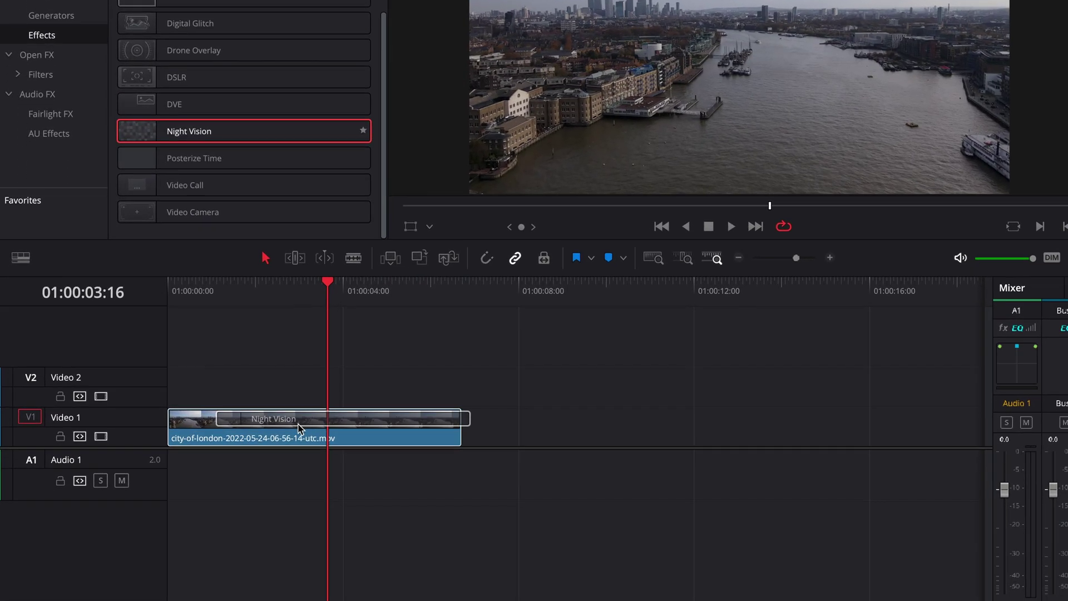
{"action": "left_click_drag", "start_coordinate": [299, 427], "coordinate": [301, 429]}
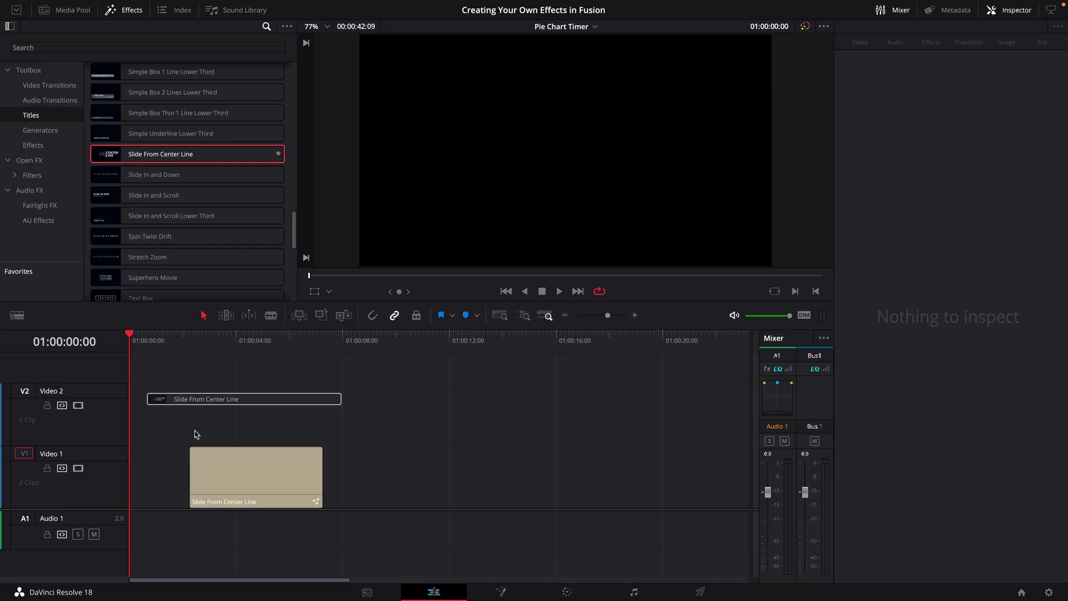
Step: Put Slide From Center Line at the start of Video 1 and extend it by about four seconds
{"action": "left_click_drag", "start_coordinate": [124, 491], "coordinate": [125, 490]}
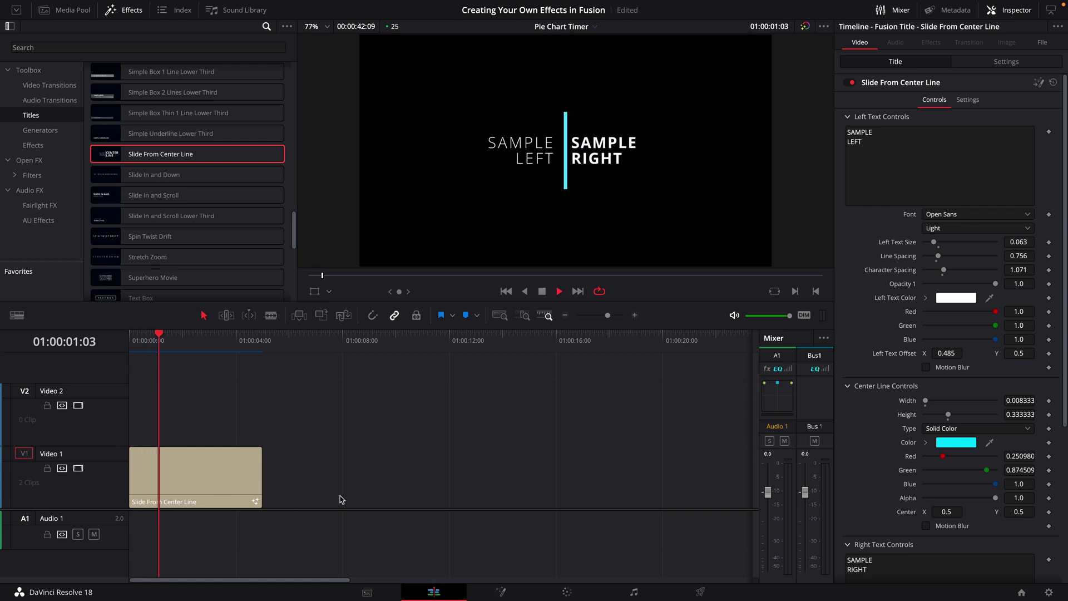
{"action": "left_click_drag", "start_coordinate": [257, 473], "coordinate": [389, 485]}
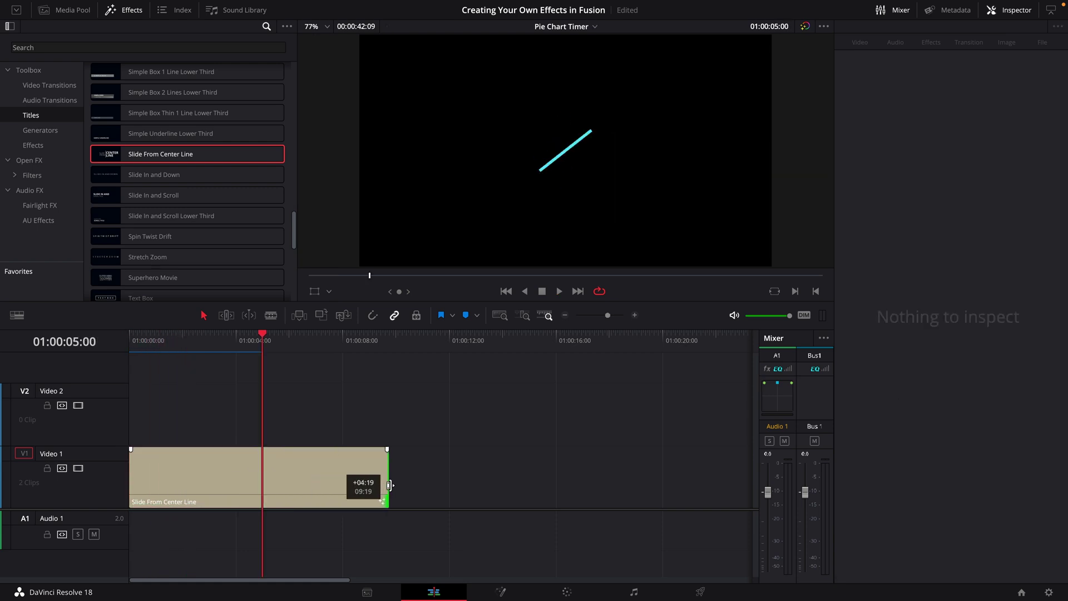
{"action": "left_click_drag", "start_coordinate": [499, 487], "coordinate": [525, 485]}
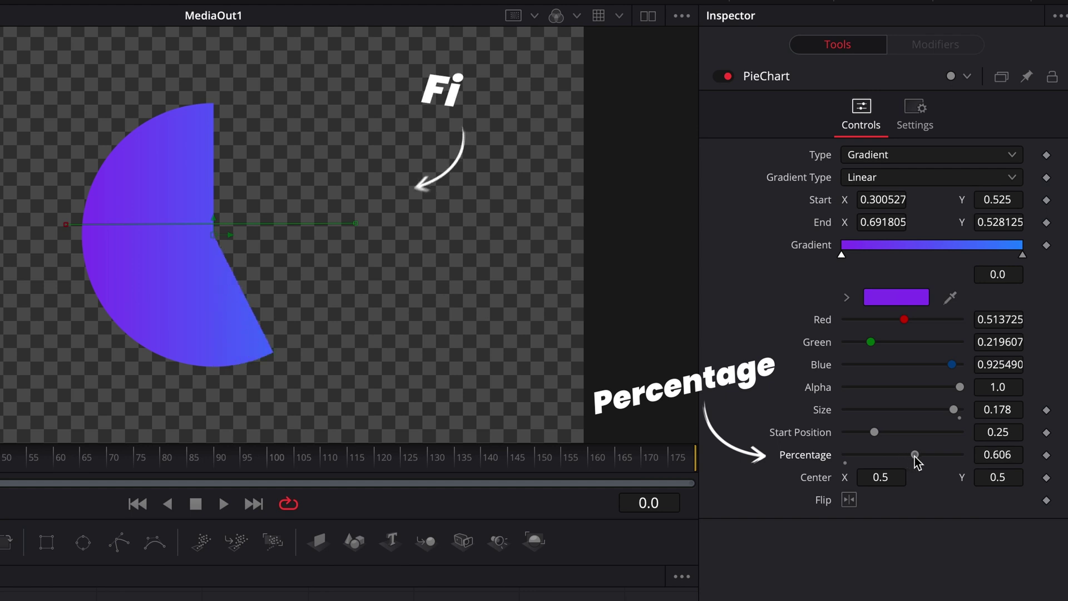
Step: Test the PieChart Percentage slider, then attach an Anim Curves modifier to Percentage
{"action": "left_click_drag", "start_coordinate": [915, 455], "coordinate": [873, 457]}
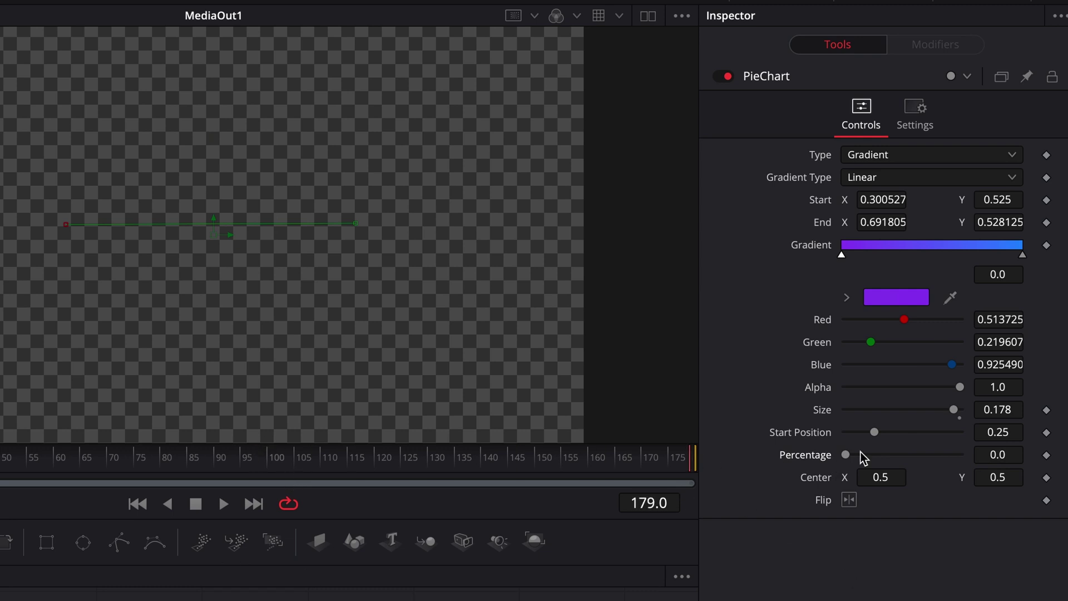
{"action": "left_click_drag", "start_coordinate": [850, 458], "coordinate": [911, 460]}
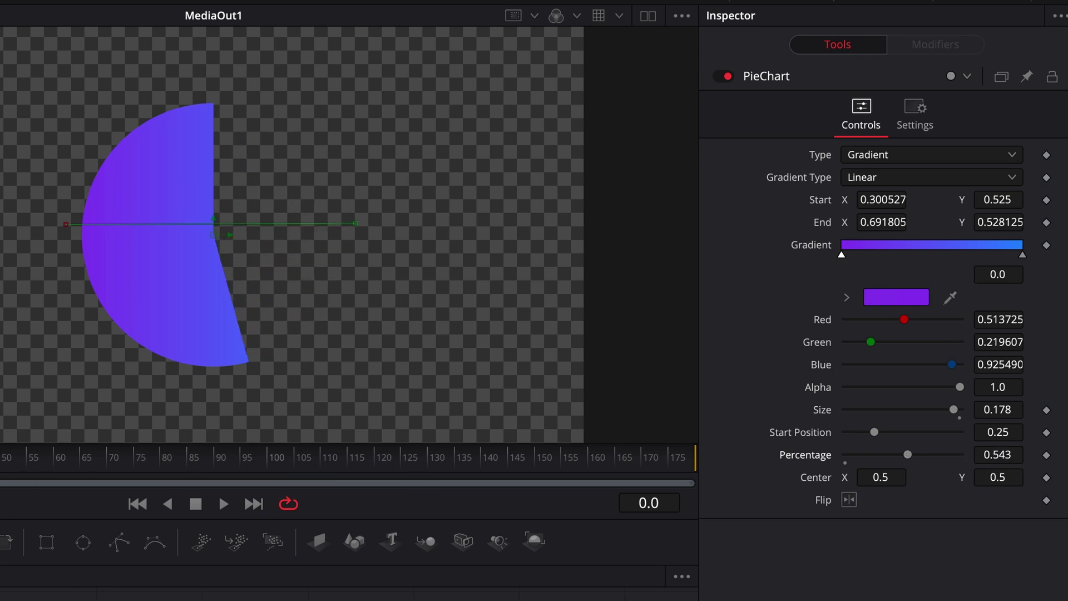
{"action": "right_click", "coordinate": [802, 456]}
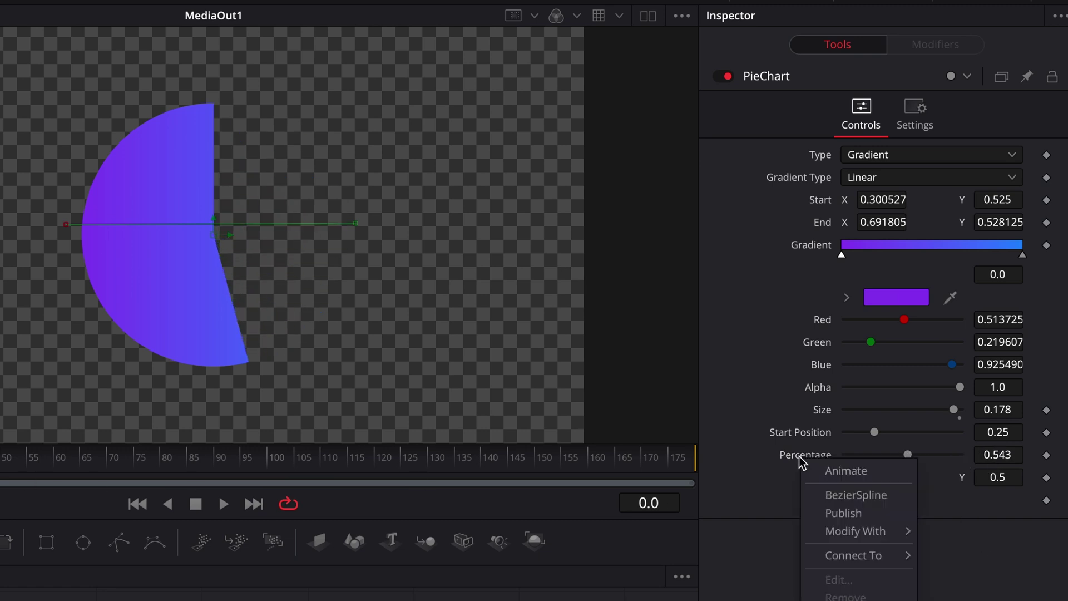
{"action": "mouse_move", "coordinate": [881, 532]}
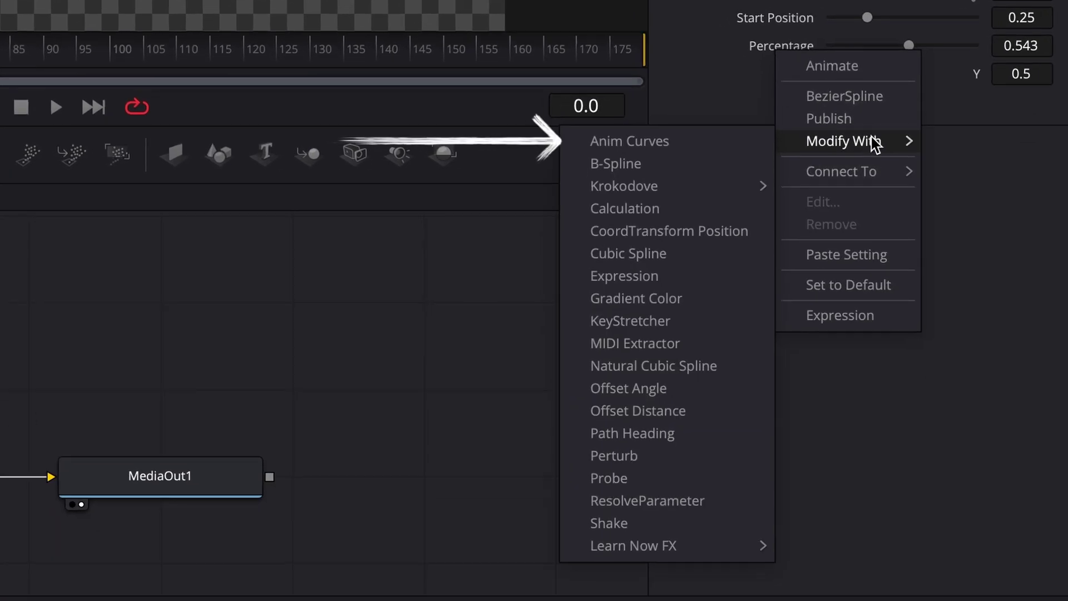
{"action": "left_click", "coordinate": [679, 144]}
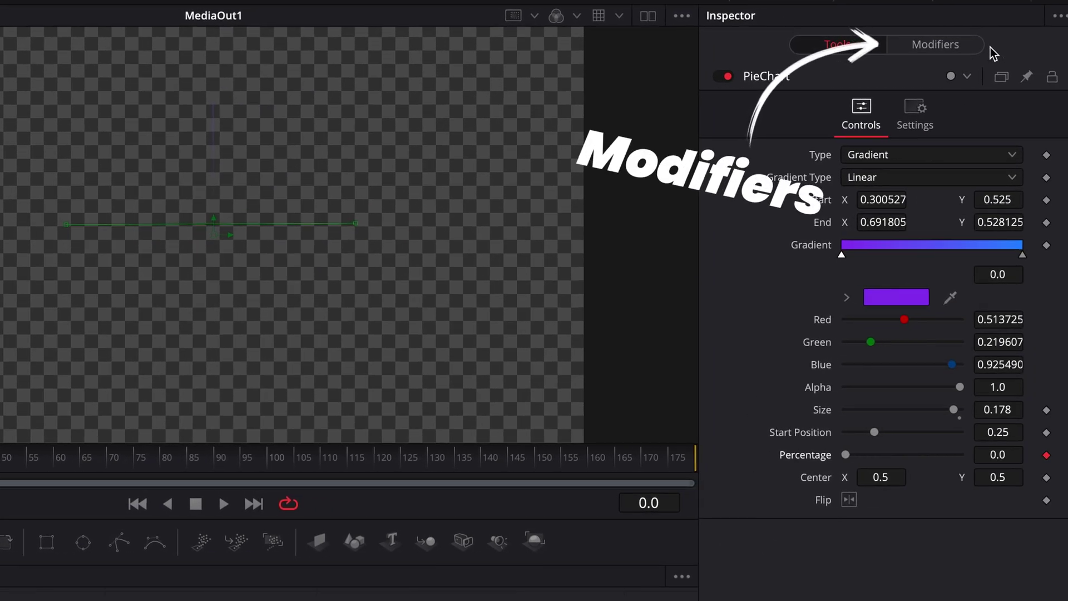
Step: Set the Anim Curves Source to Duration and play back to preview the pie filling
{"action": "left_click", "coordinate": [932, 52]}
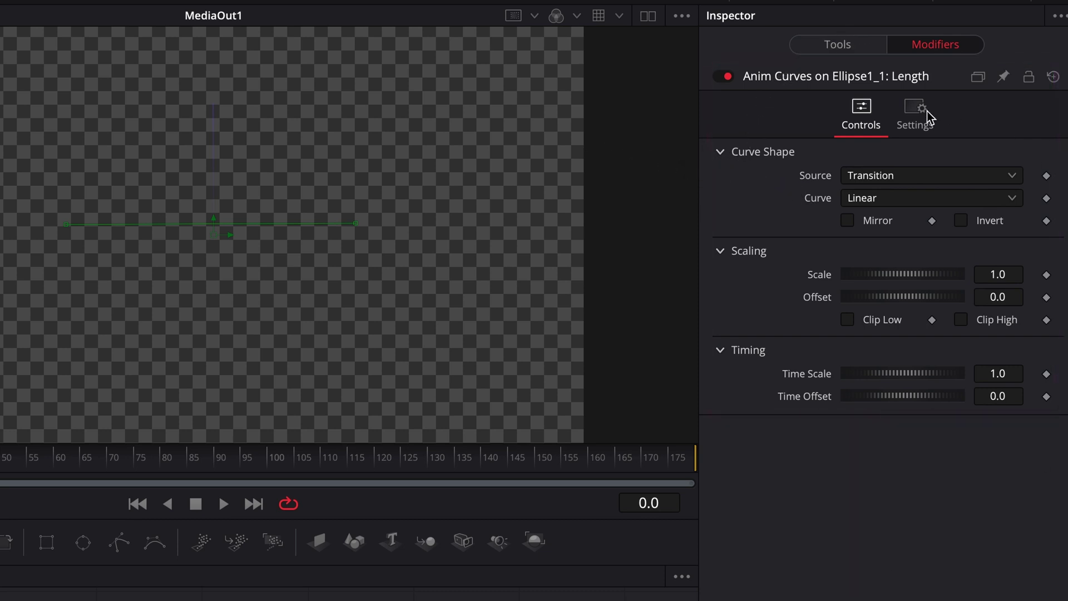
{"action": "left_click", "coordinate": [891, 178]}
{"action": "key", "text": "space"}
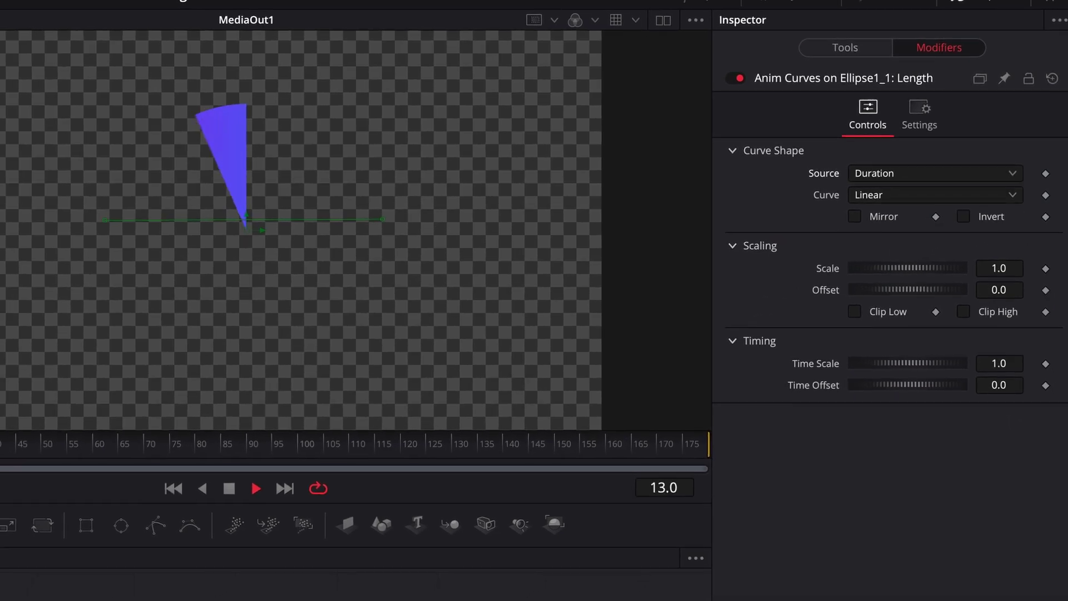
{"action": "left_click", "coordinate": [94, 597]}
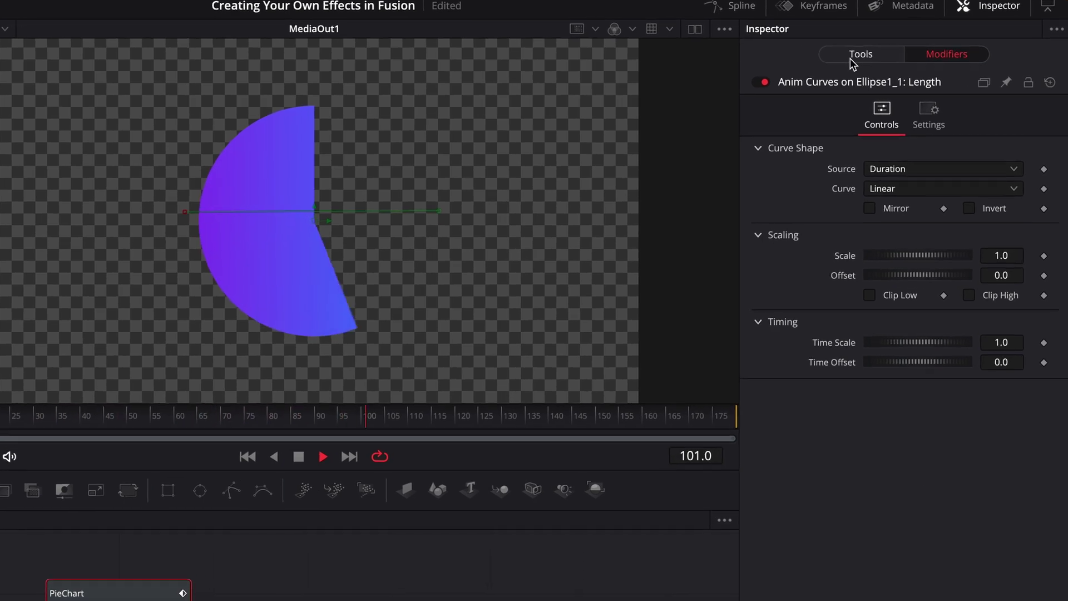
{"action": "left_click", "coordinate": [851, 56]}
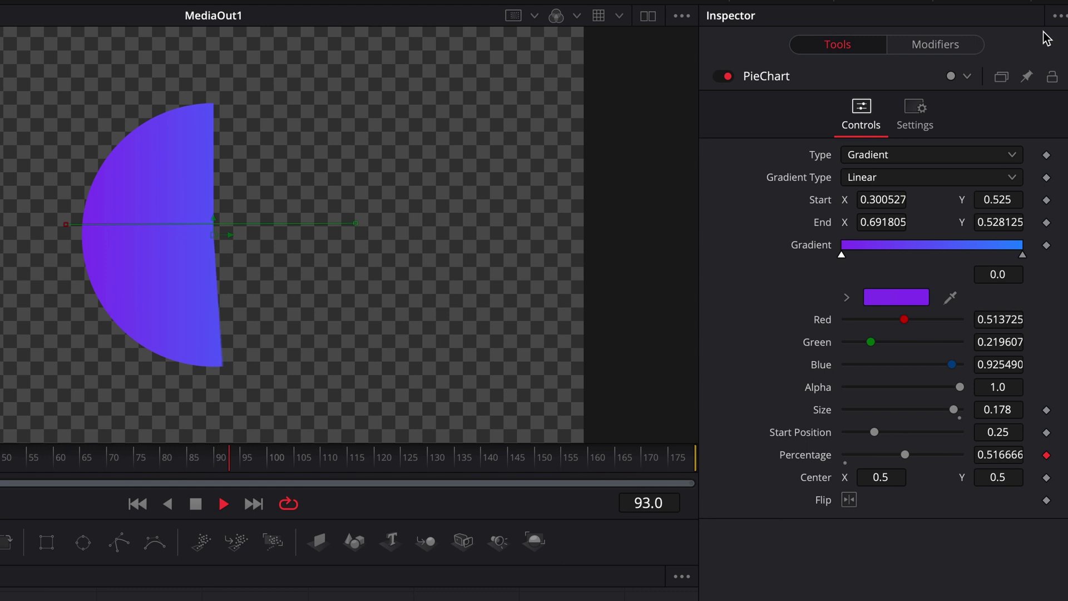
Step: Enter 0.5 in the Anim Curves Scale field
{"action": "left_click", "coordinate": [938, 50]}
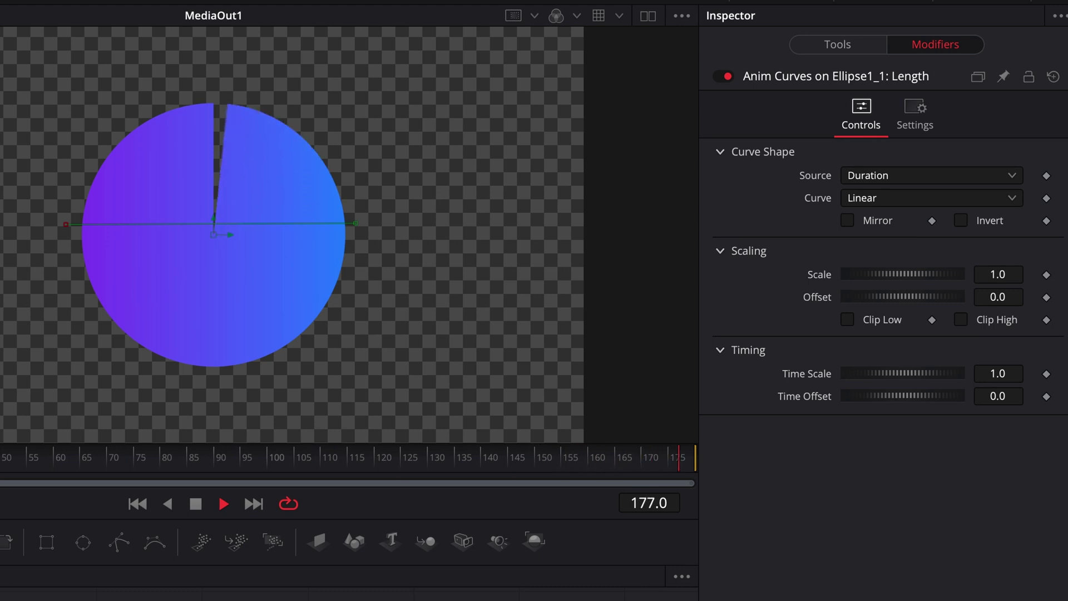
{"action": "left_click", "coordinate": [1013, 274]}
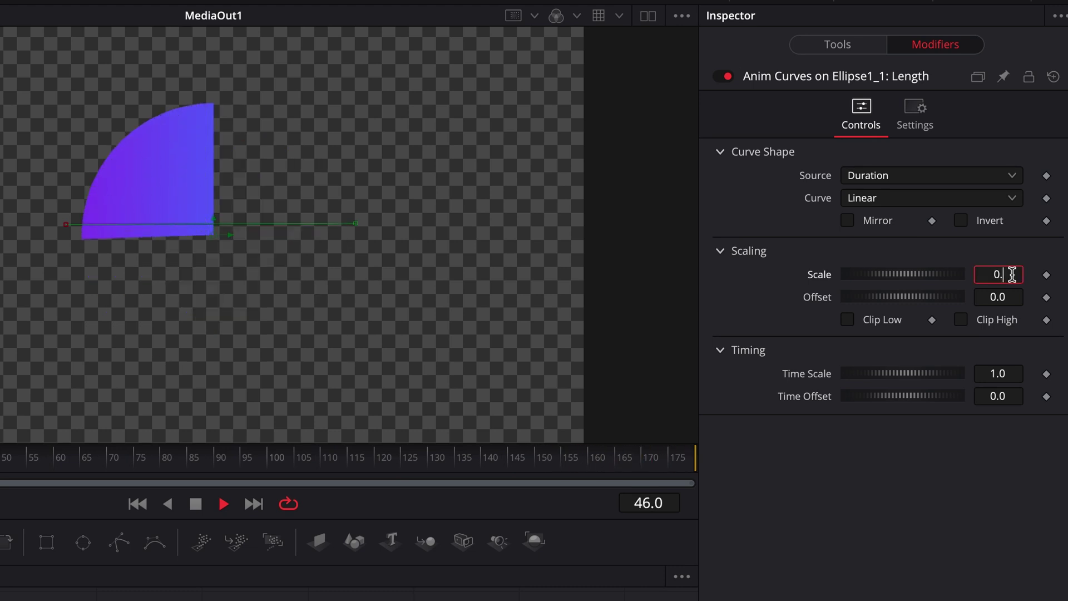
{"action": "key", "text": "Tab"}
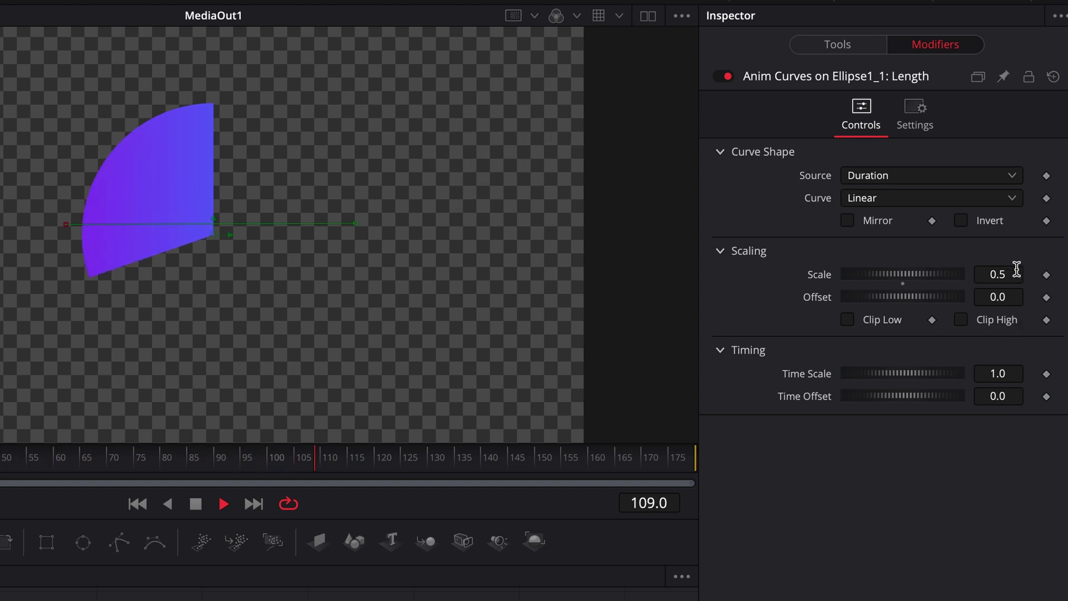
Step: Restore the Anim Curves Scale to 1.0
{"action": "double_click", "coordinate": [1017, 269]}
{"action": "type", "text": "1"}
{"action": "key", "text": "Return"}
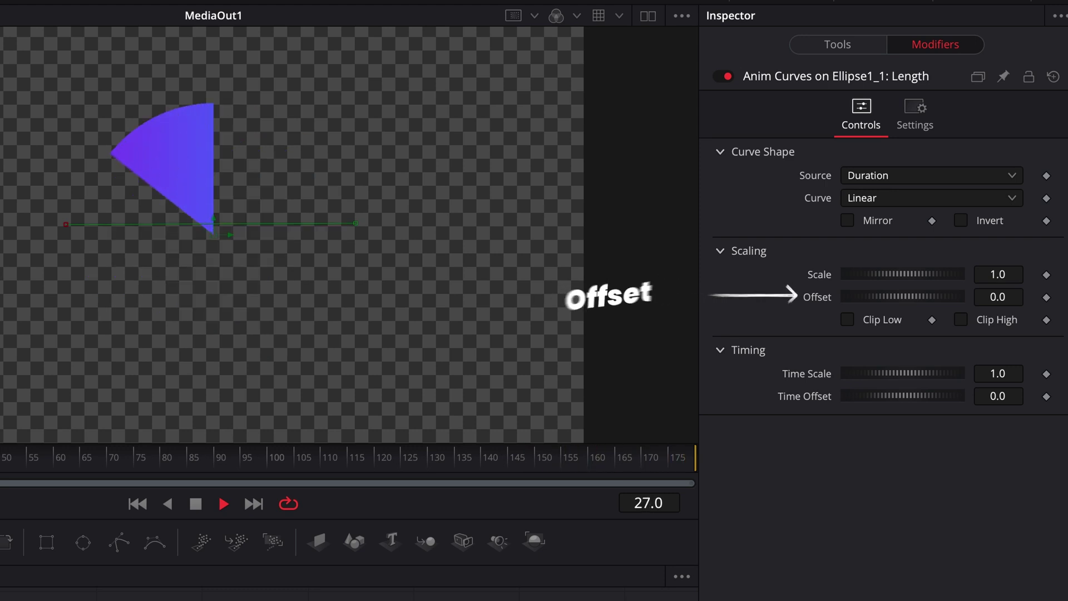
Step: Preview an Offset of 0.25 so the pie starts a quarter full
{"action": "left_click", "coordinate": [1013, 299]}
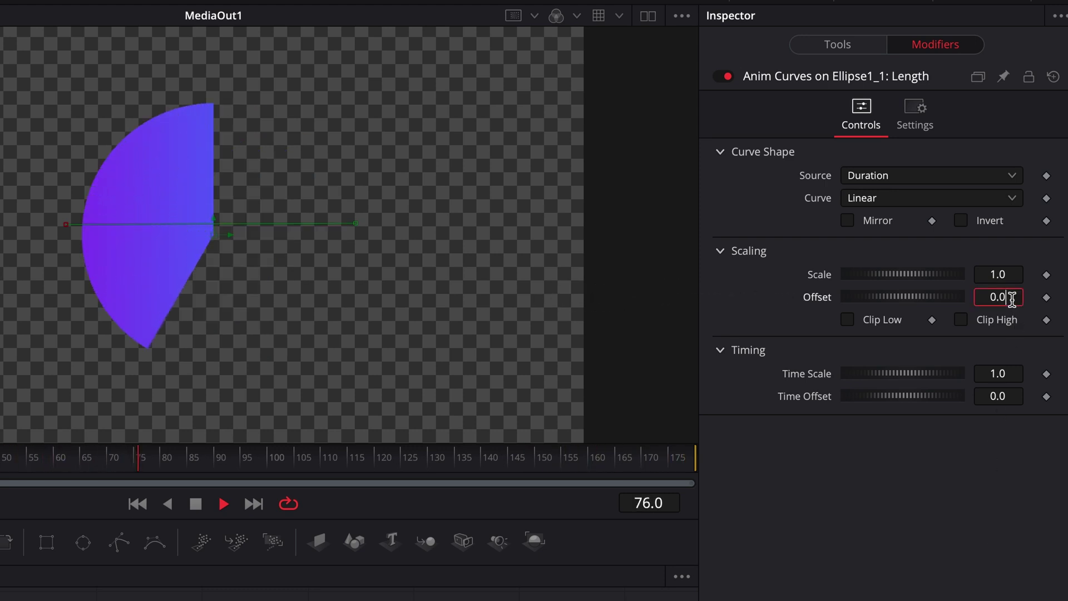
{"action": "key", "text": "BackSpace"}
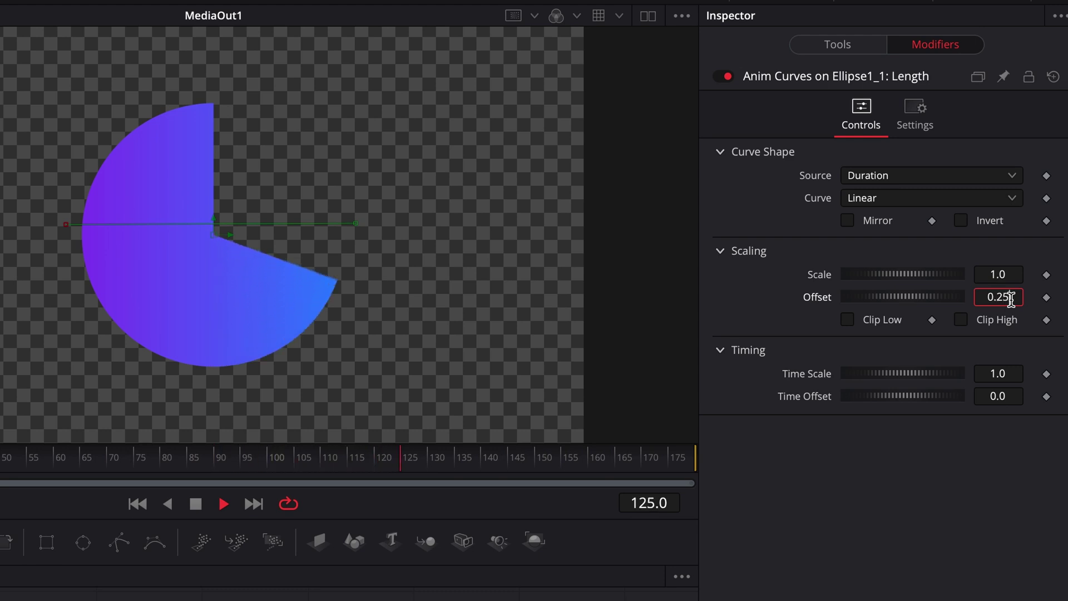
{"action": "type", "text": "25"}
{"action": "key", "text": "Tab"}
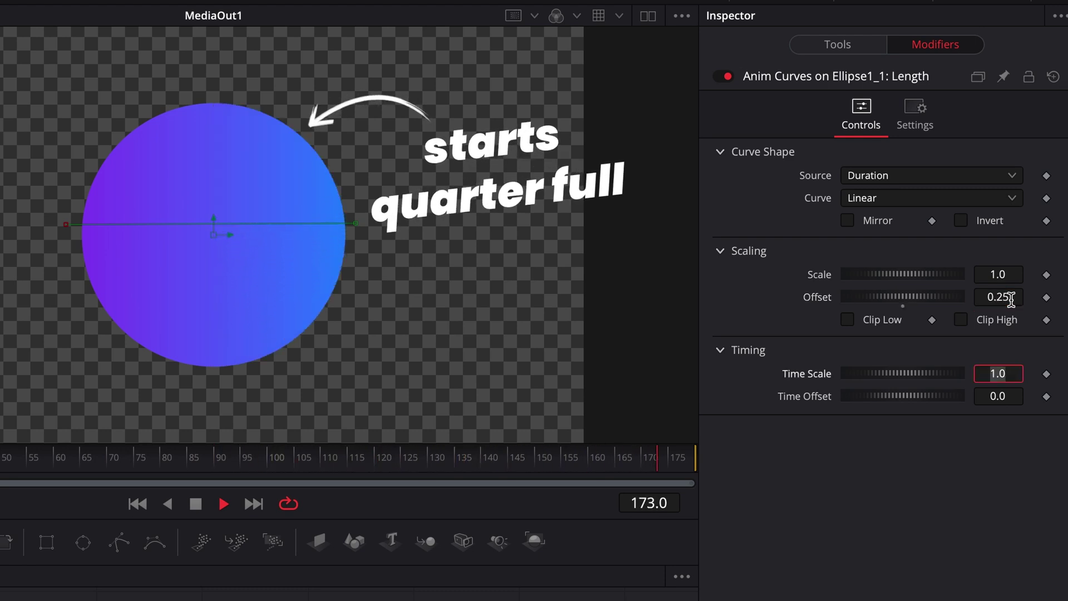
{"action": "key", "text": "Escape"}
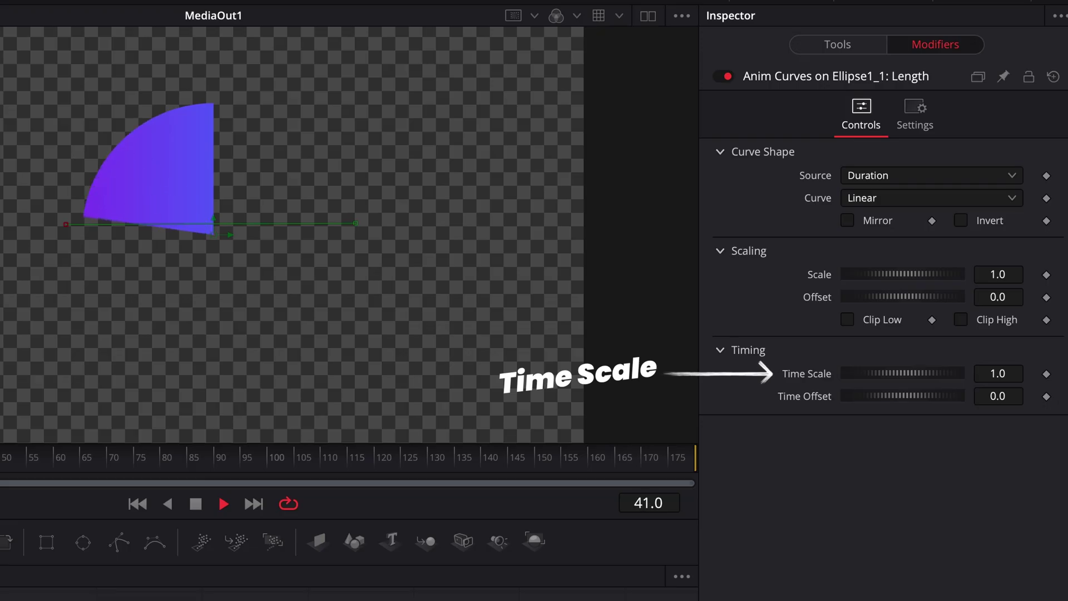
Step: Set the Anim Curves Time Scale to 2.0 and replay the pie animation from the first frame
{"action": "left_click", "coordinate": [987, 374]}
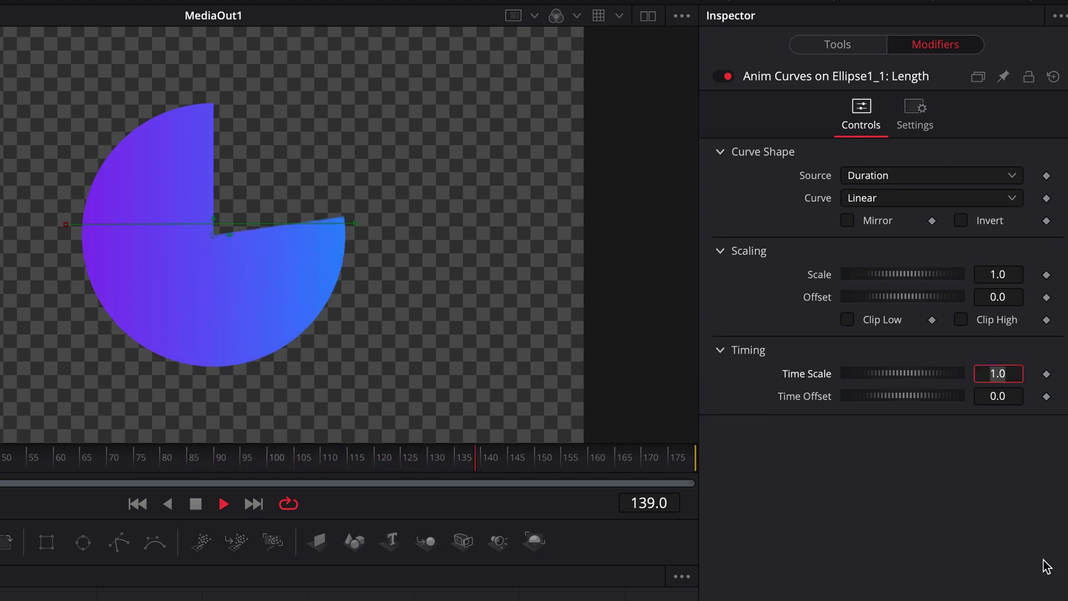
{"action": "key", "text": "Tab"}
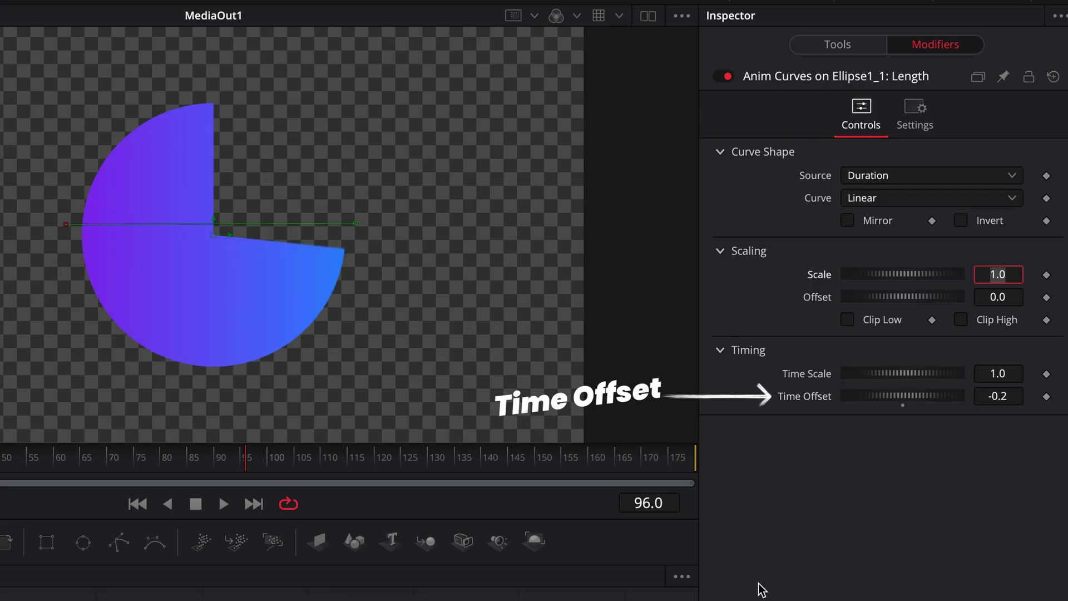
{"action": "key", "text": "Home"}
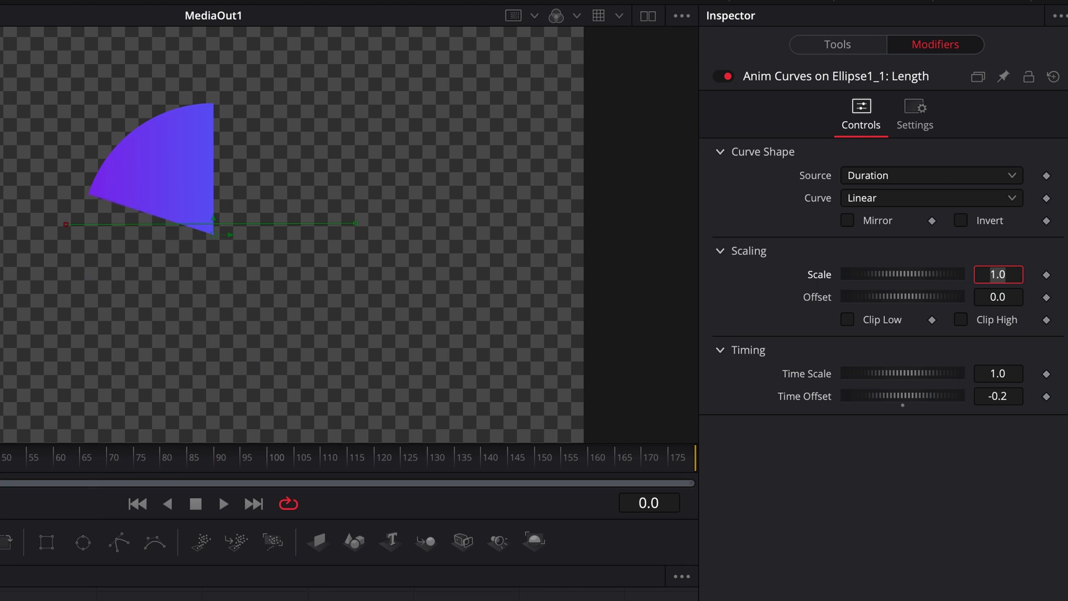
{"action": "key", "text": "space"}
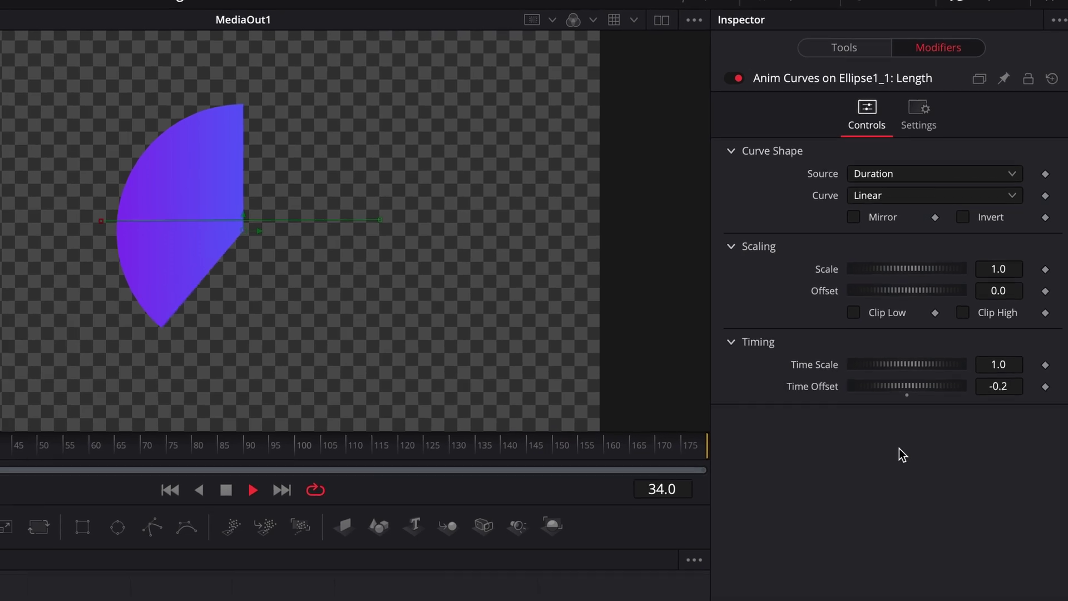
{"action": "key", "text": "space"}
Step: Push the pie's time offset further negative so the pie fills, checking near the start
{"action": "left_click", "coordinate": [878, 394]}
{"action": "left_click_drag", "start_coordinate": [892, 365], "coordinate": [865, 370]}
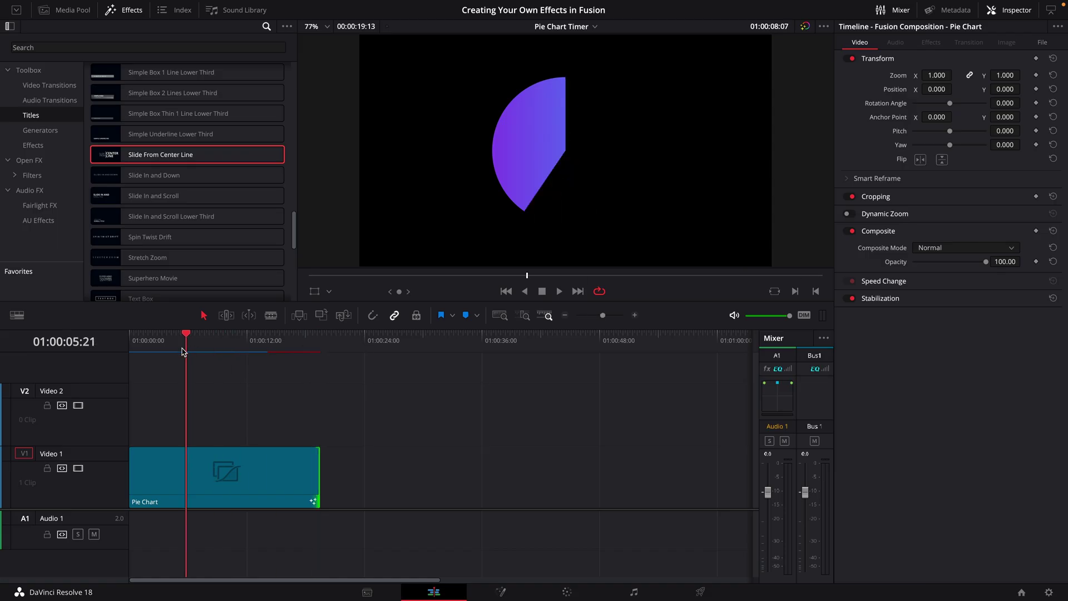
{"action": "left_click_drag", "start_coordinate": [187, 354], "coordinate": [140, 354]}
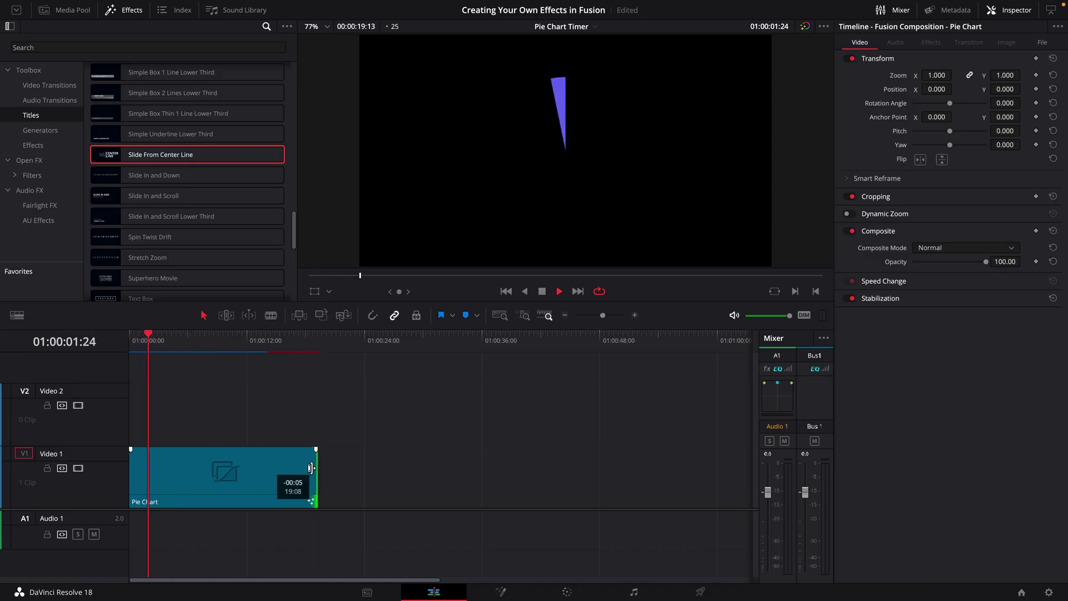
Step: Trim the Pie Chart clip shorter, then extend it much longer, scrubbing to confirm the pie fill stretches
{"action": "left_click_drag", "start_coordinate": [310, 468], "coordinate": [254, 468]}
{"action": "left_click_drag", "start_coordinate": [187, 352], "coordinate": [85, 369]}
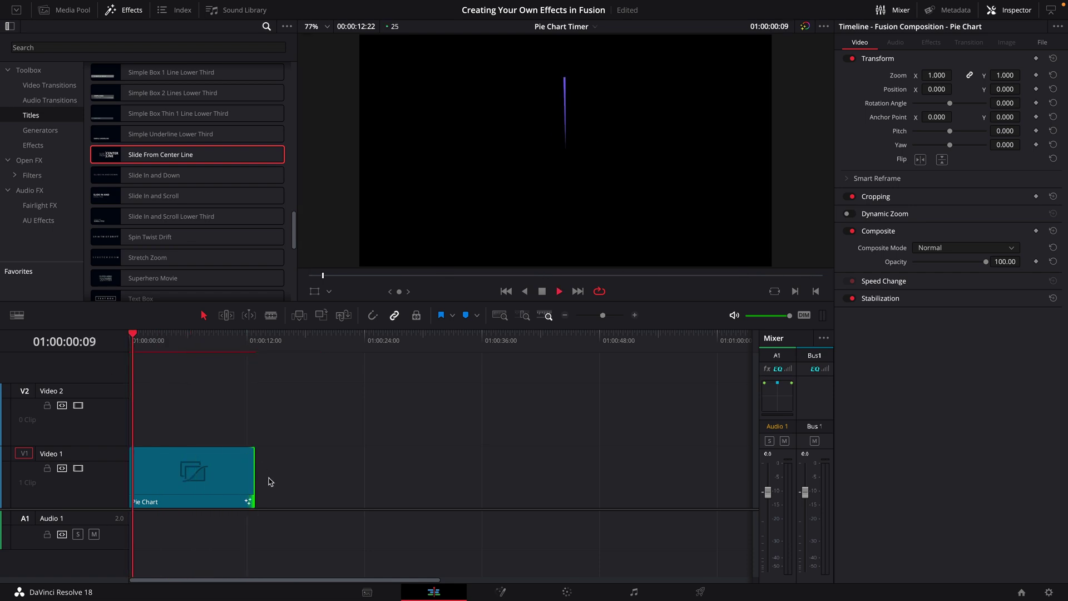
{"action": "left_click_drag", "start_coordinate": [250, 471], "coordinate": [669, 471]}
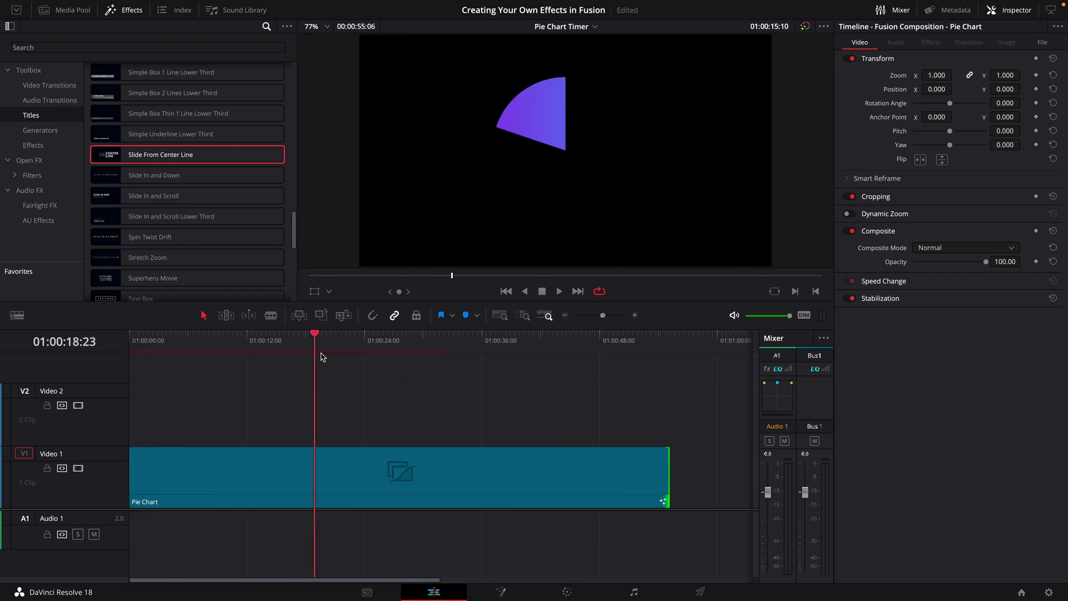
{"action": "left_click_drag", "start_coordinate": [321, 357], "coordinate": [289, 413]}
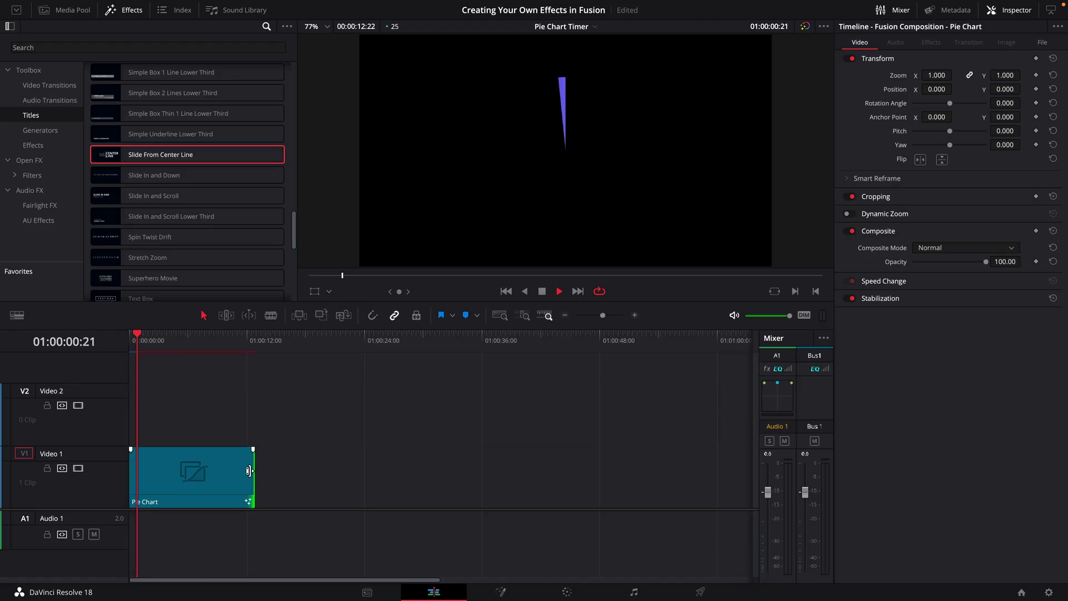
{"action": "left_click_drag", "start_coordinate": [248, 471], "coordinate": [670, 471]}
{"action": "left_click_drag", "start_coordinate": [291, 360], "coordinate": [127, 418]}
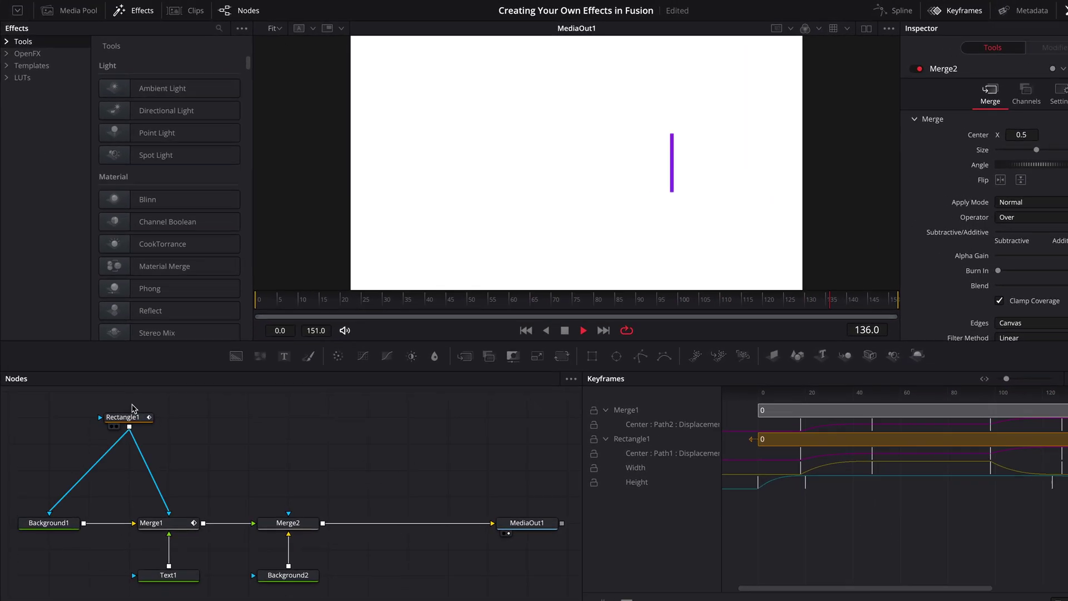
Step: Search effects for 'keyf' and drop Keyframe Stretcher onto the Merge2–MediaOut1 link, then stop playback
{"action": "left_click", "coordinate": [203, 26]}
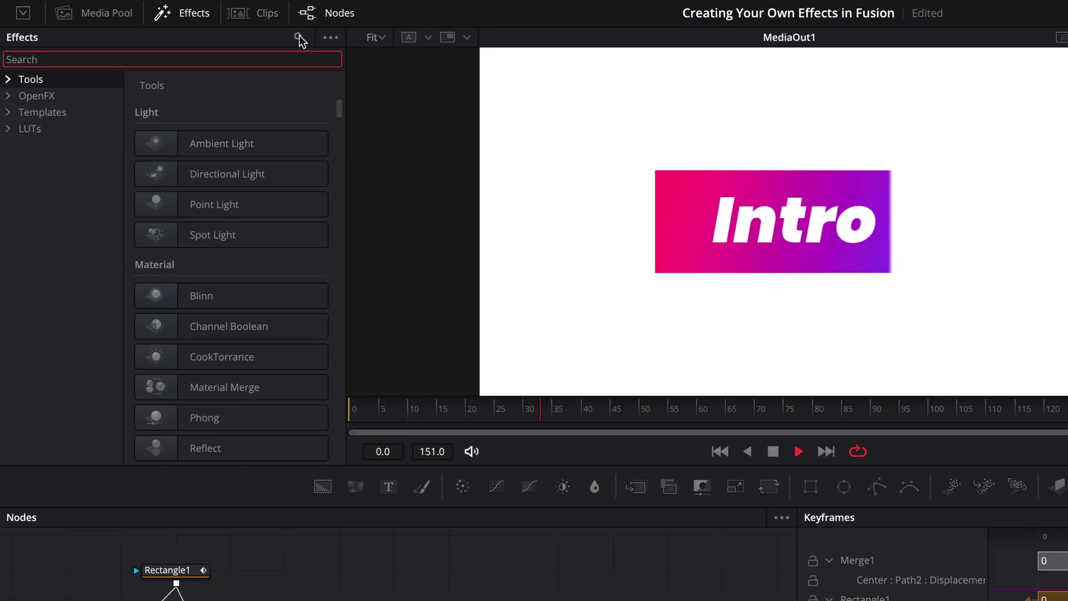
{"action": "type", "text": "keyframe"}
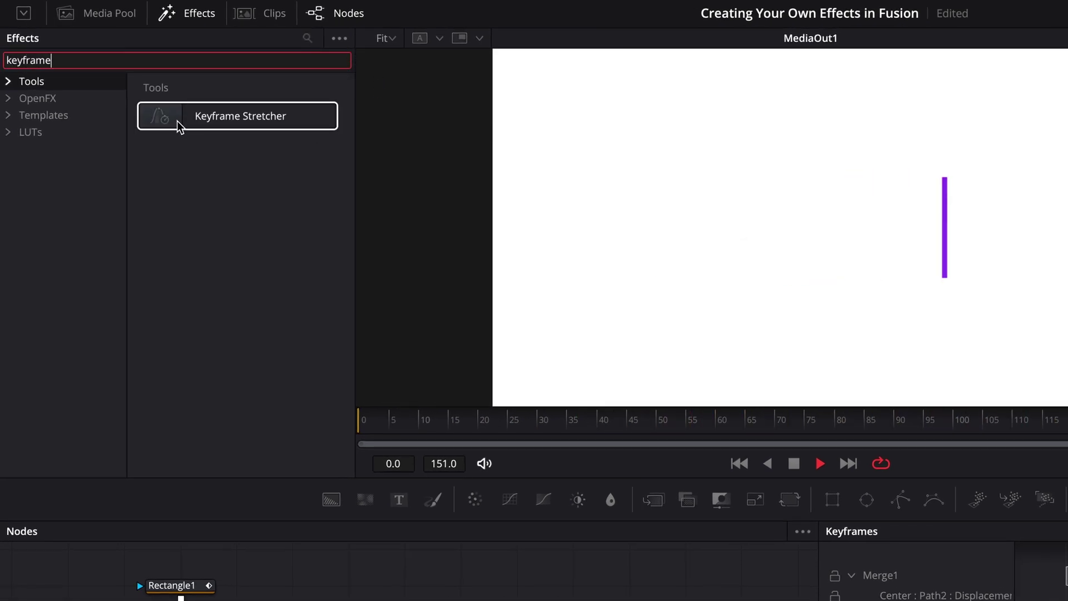
{"action": "left_click_drag", "start_coordinate": [179, 126], "coordinate": [430, 552]}
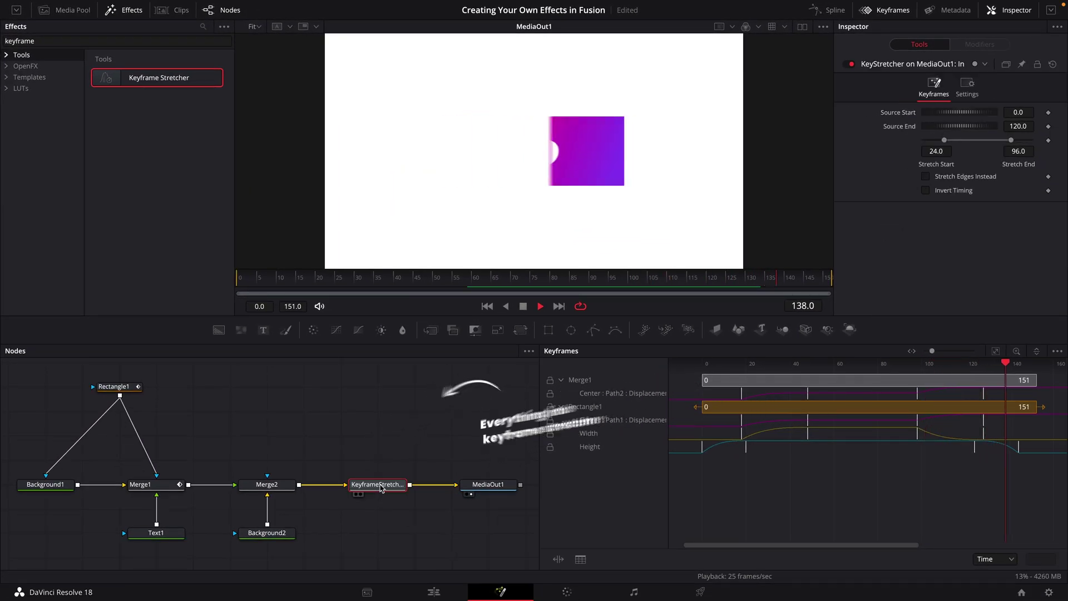
{"action": "key", "text": "space"}
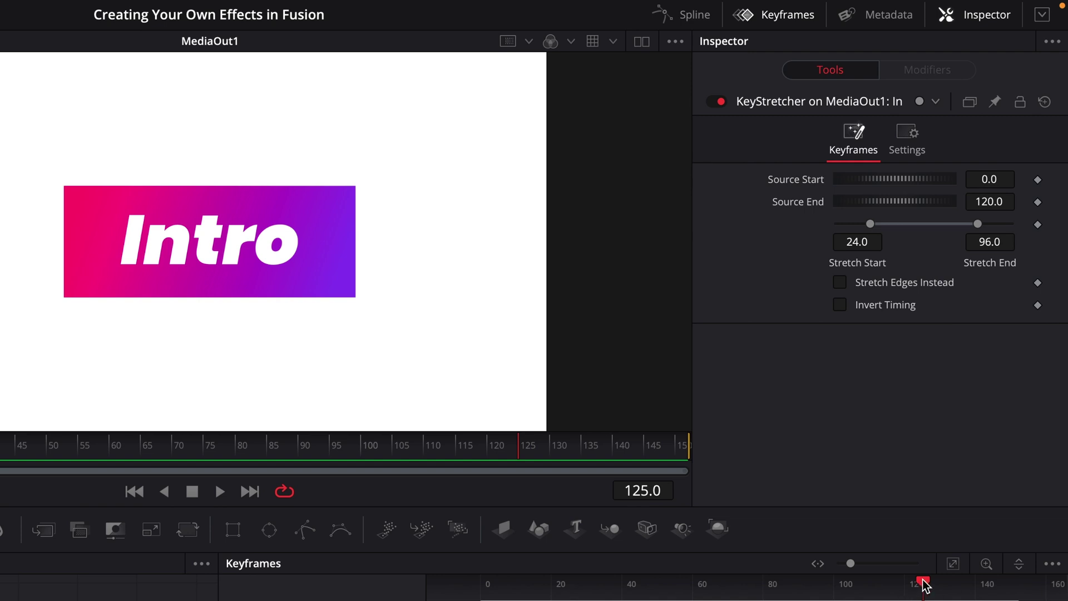
Step: Set the Keyframe Stretcher's Source End to 151, the comp's last frame
{"action": "left_click_drag", "start_coordinate": [923, 586], "coordinate": [1016, 586]}
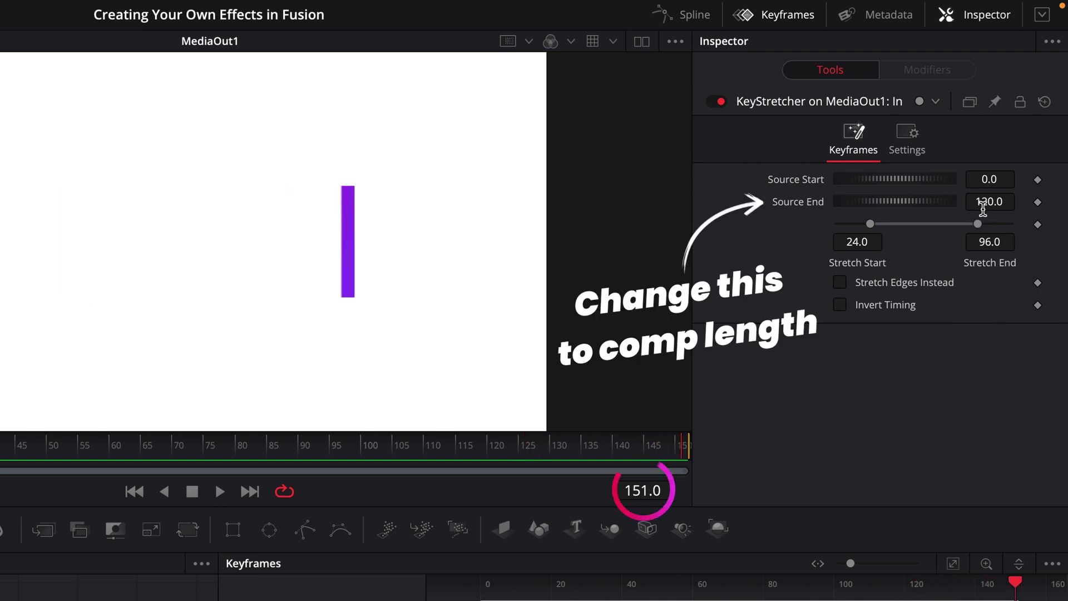
{"action": "type", "text": "151"}
{"action": "key", "text": "Return"}
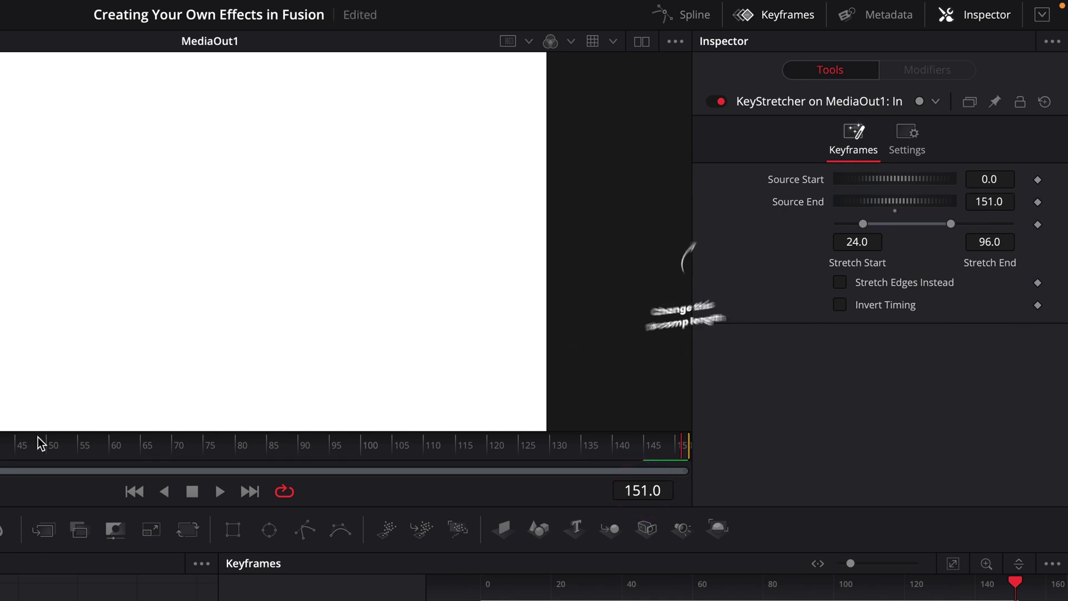
Step: Play through the Intro to find where the out animation begins, then start editing Stretch End
{"action": "left_click_drag", "start_coordinate": [38, 439], "coordinate": [0, 442]}
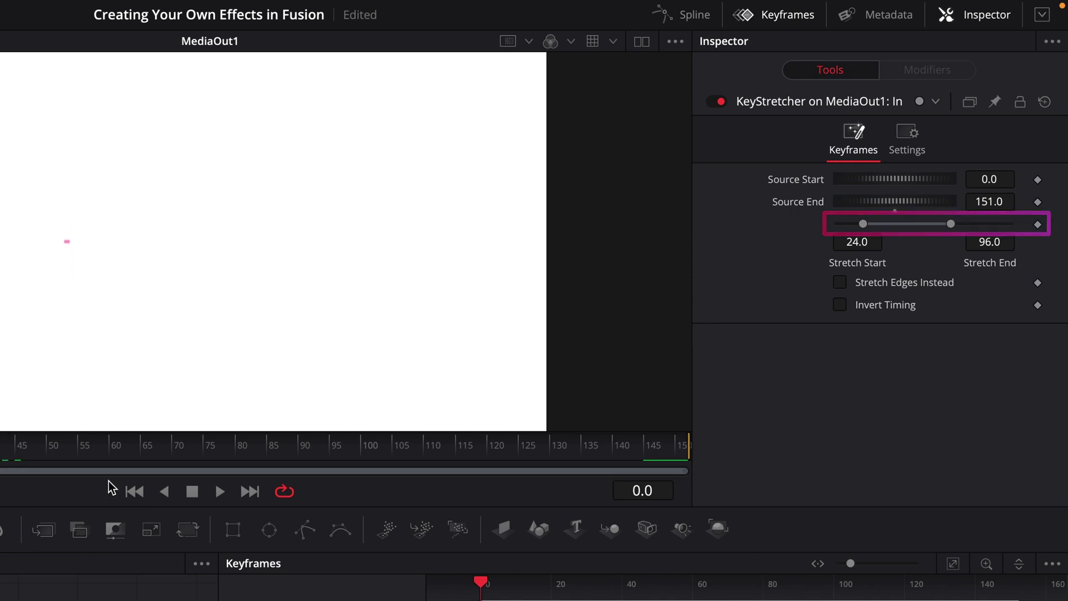
{"action": "left_click", "coordinate": [109, 443]}
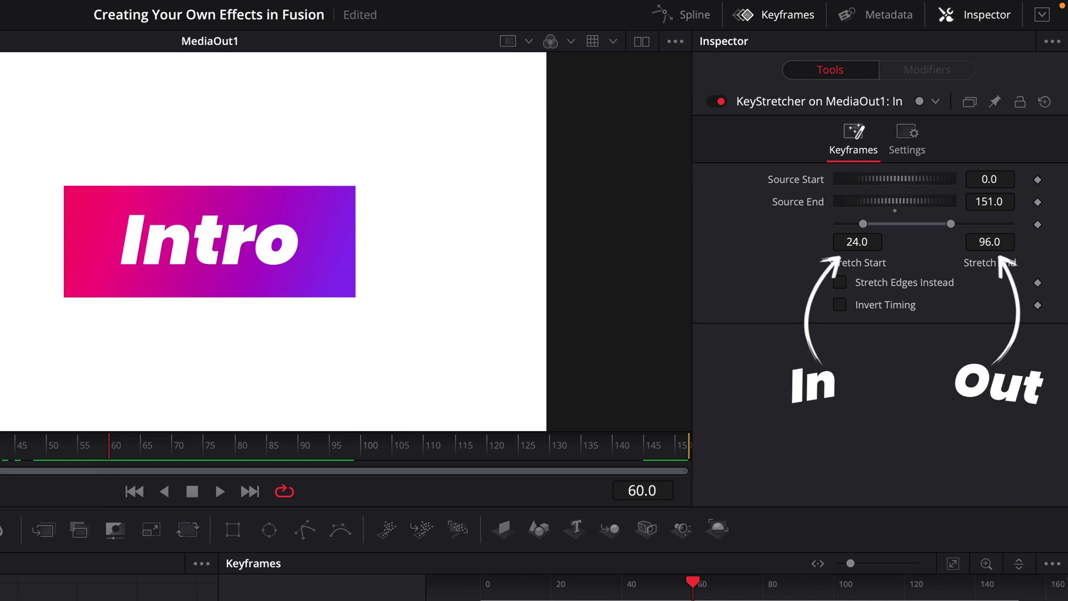
{"action": "key", "text": "Home"}
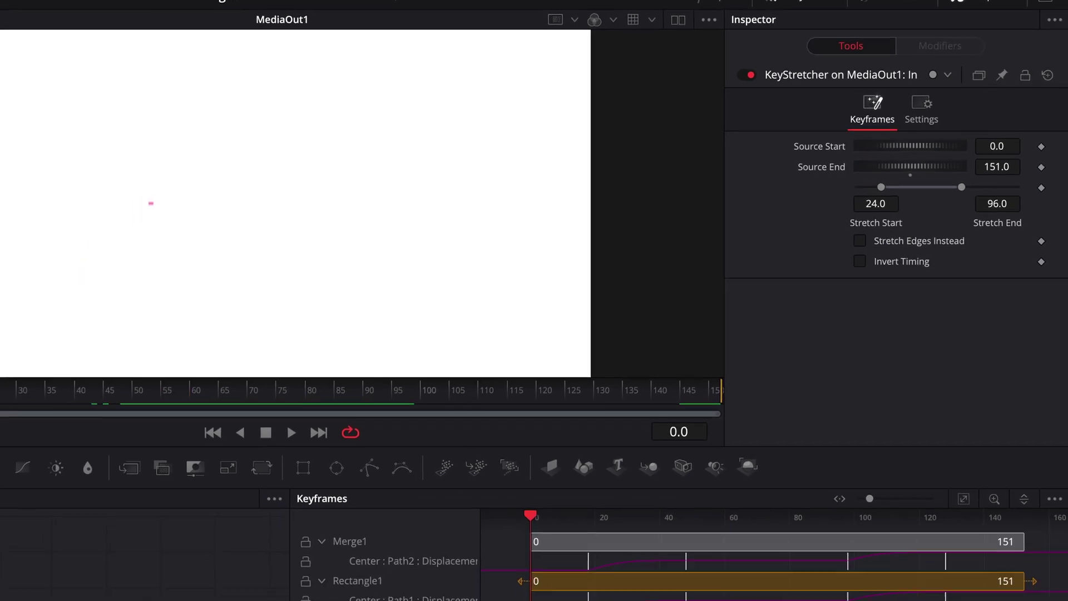
{"action": "key", "text": "space"}
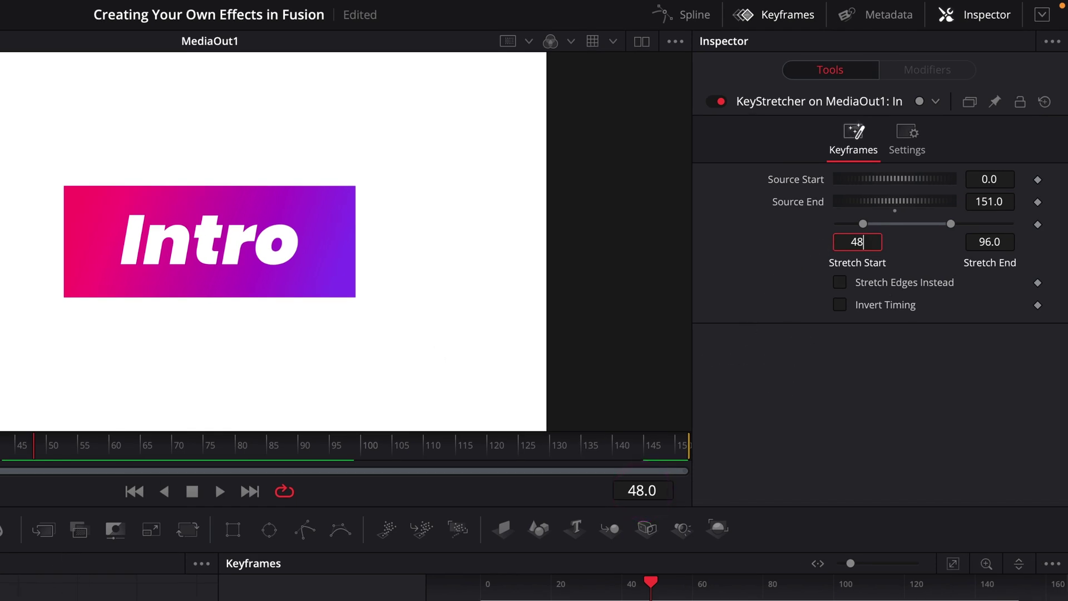
{"action": "left_click_drag", "start_coordinate": [34, 445], "coordinate": [329, 453]}
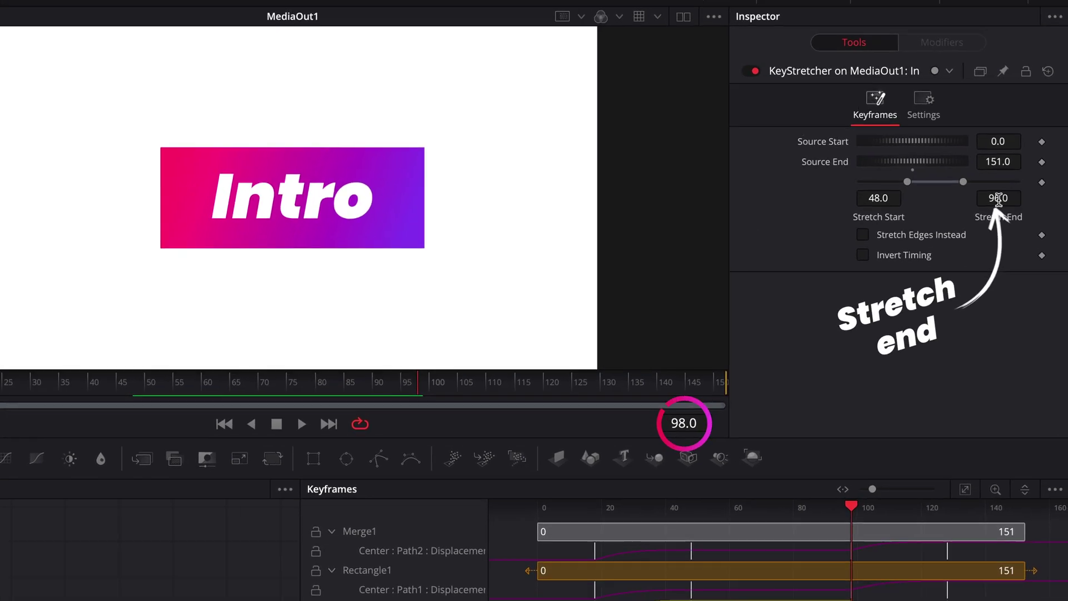
{"action": "left_click", "coordinate": [999, 198]}
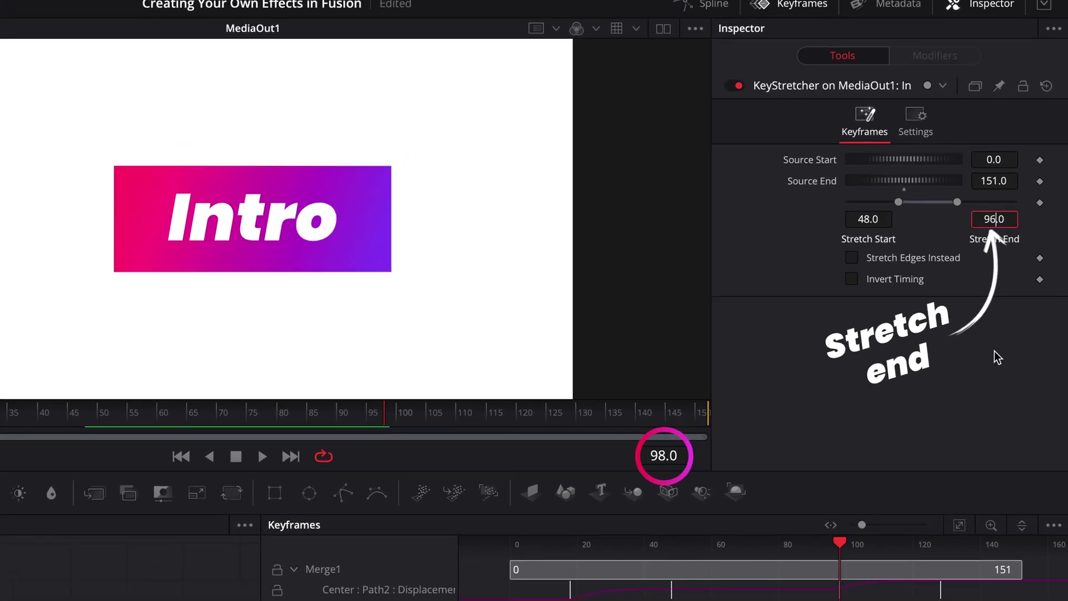
{"action": "key", "text": "BackSpace"}
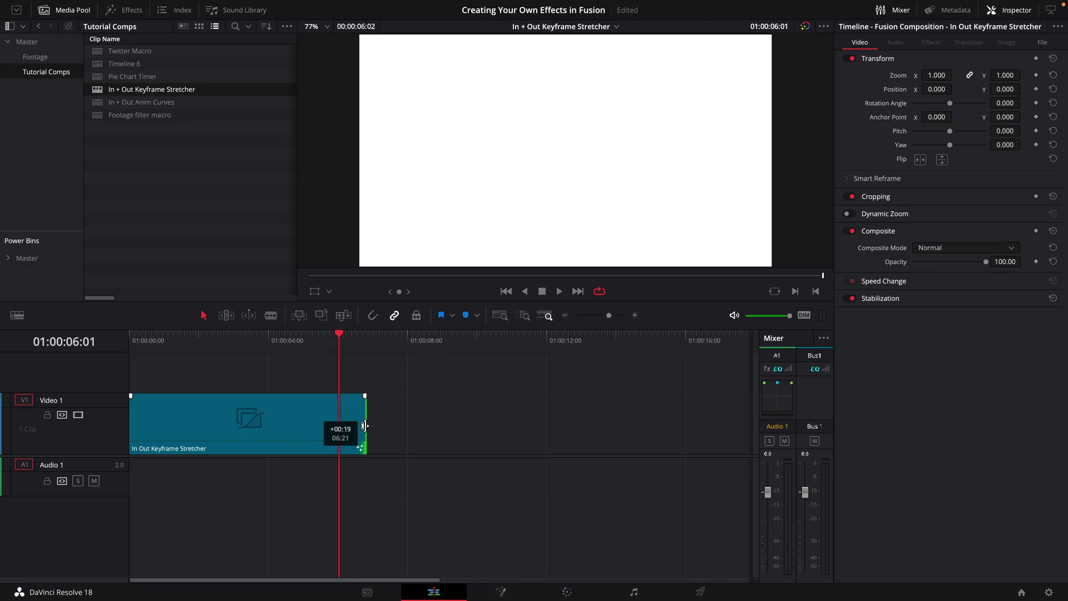
Step: Extend the In Out Keyframe Stretcher clip much longer and scrub to check the title's in/out timing
{"action": "left_click_drag", "start_coordinate": [365, 426], "coordinate": [695, 431]}
{"action": "left_click_drag", "start_coordinate": [339, 335], "coordinate": [320, 372]}
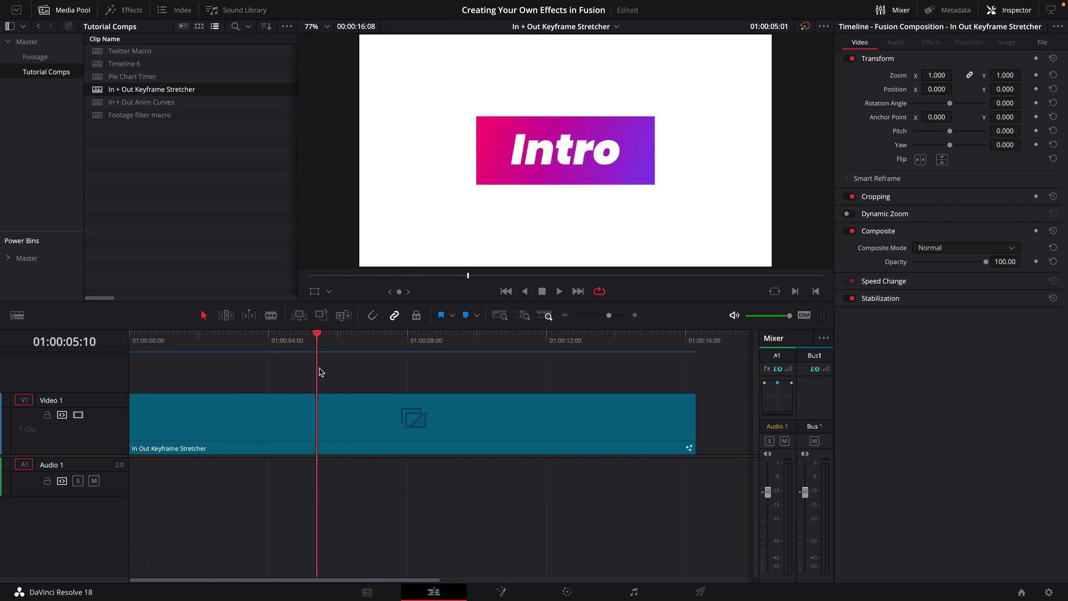
{"action": "left_click_drag", "start_coordinate": [510, 386], "coordinate": [440, 392]}
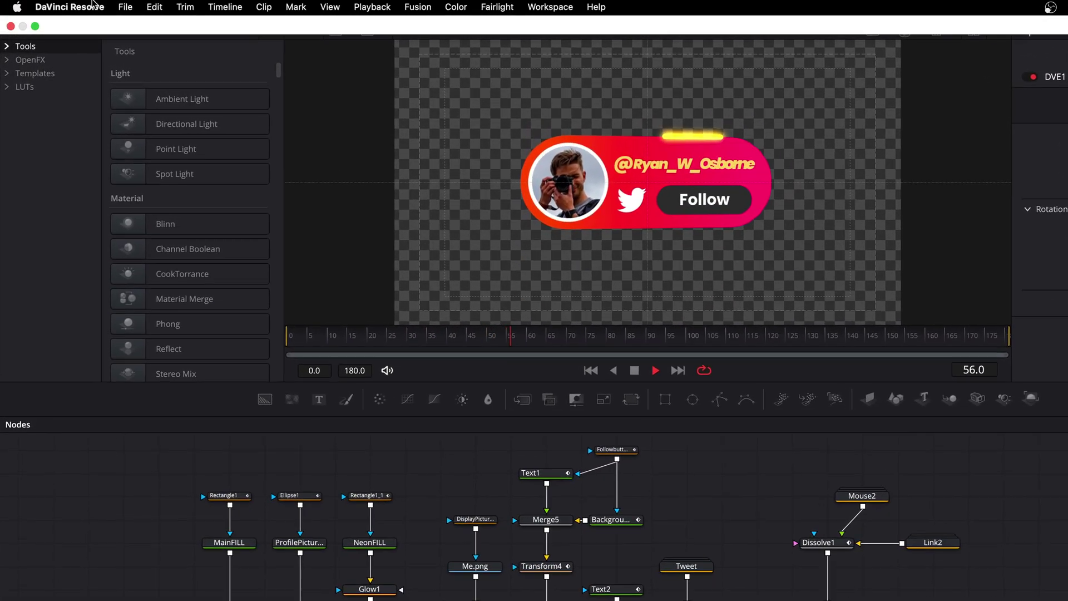
Step: Export the Twitter badge comp as a Fusion composition, My Fusion Comp.comp
{"action": "left_click", "coordinate": [125, 6]}
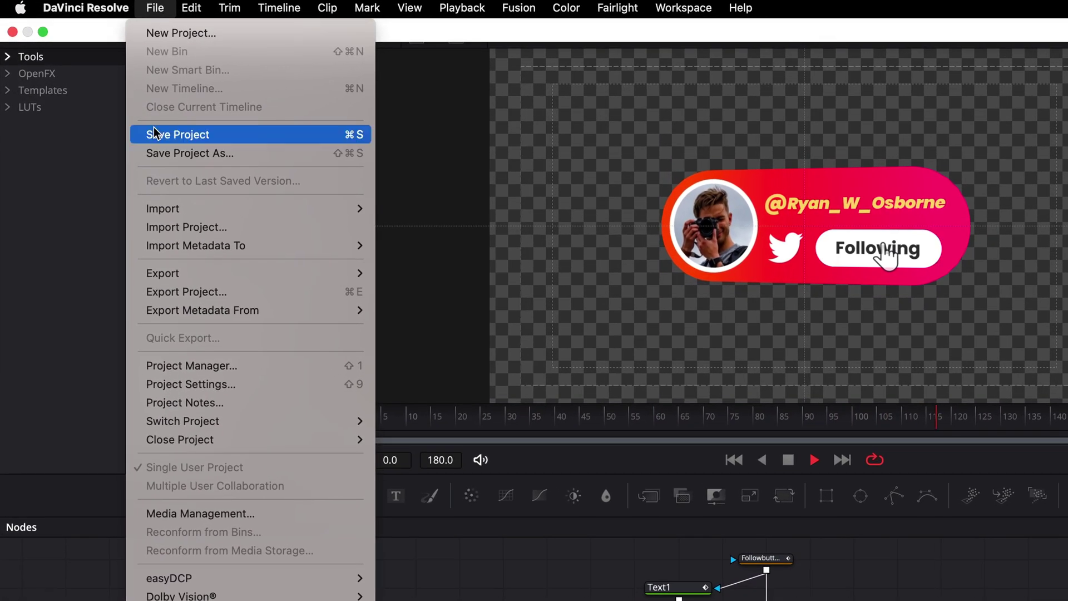
{"action": "mouse_move", "coordinate": [193, 271]}
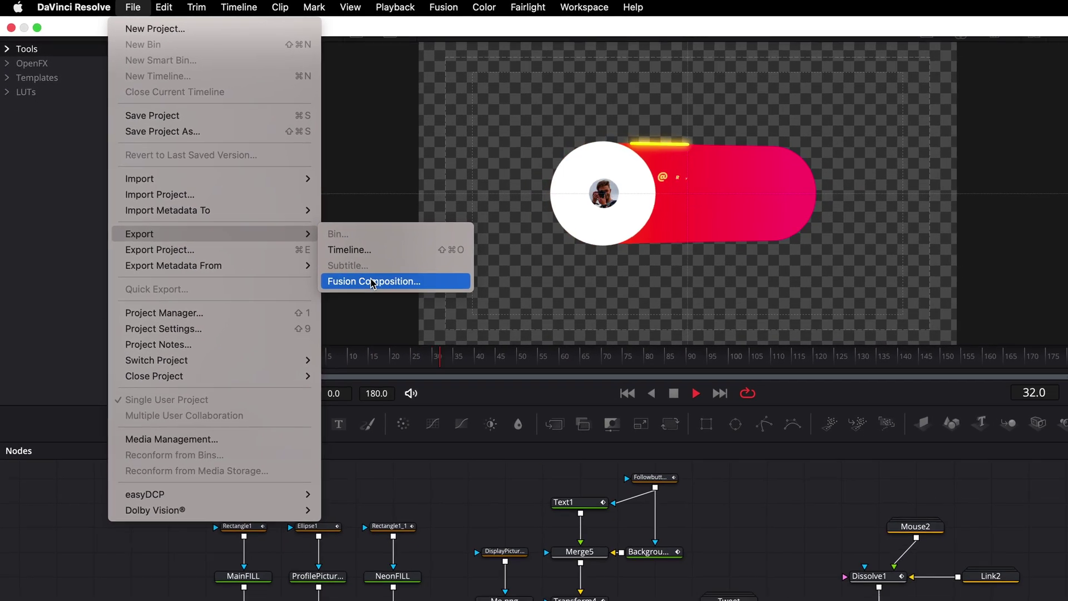
{"action": "left_click", "coordinate": [436, 329]}
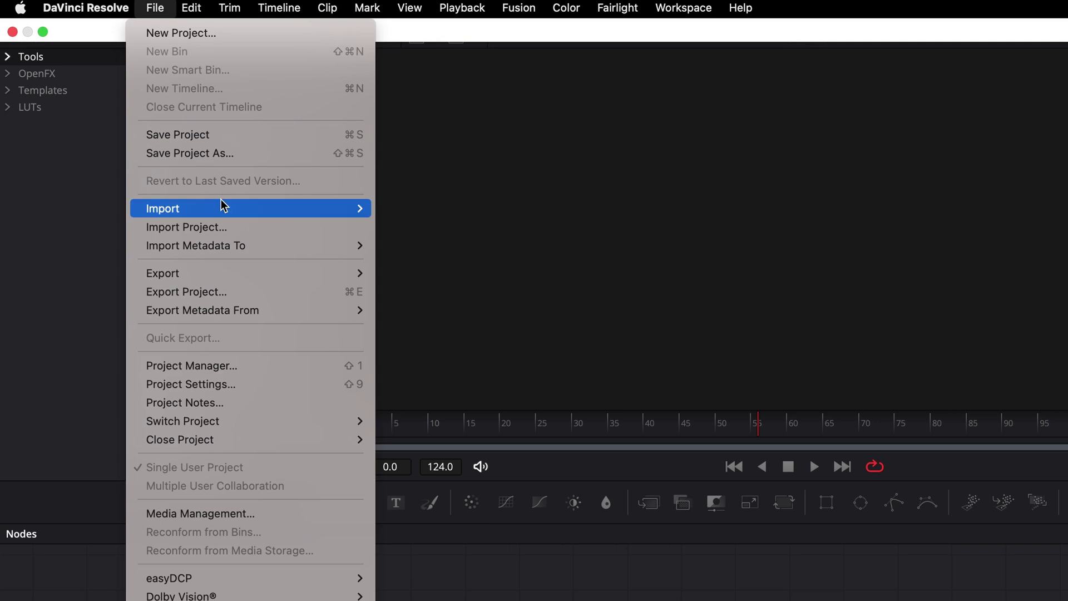
Step: Import My Fusion Comp.comp as a Fusion composition into the empty comp and play it
{"action": "mouse_move", "coordinate": [222, 210]}
{"action": "left_click", "coordinate": [480, 275]}
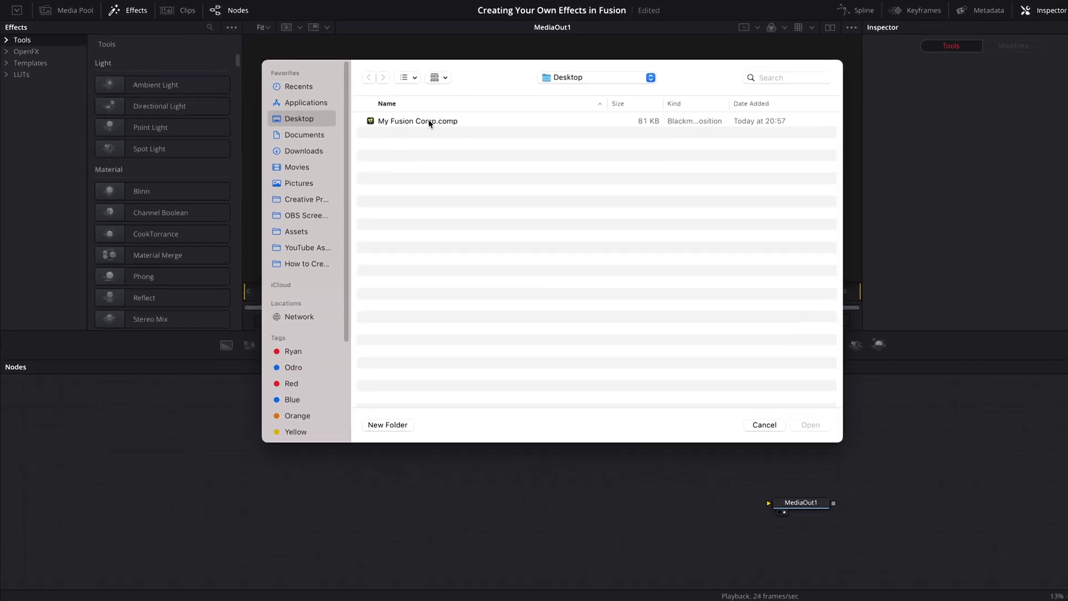
{"action": "left_click", "coordinate": [430, 122]}
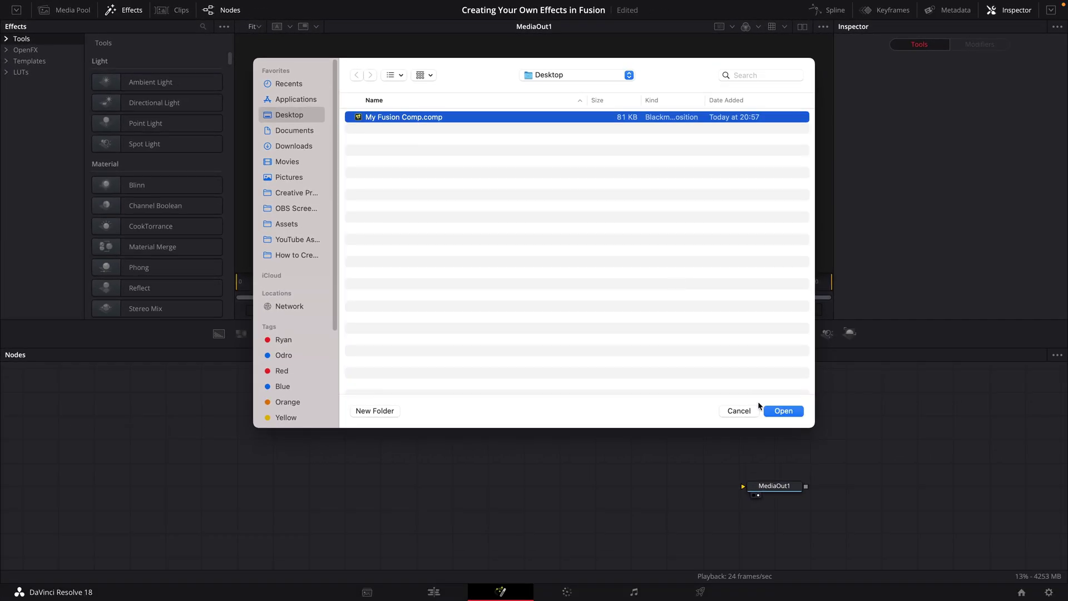
{"action": "left_click", "coordinate": [780, 412]}
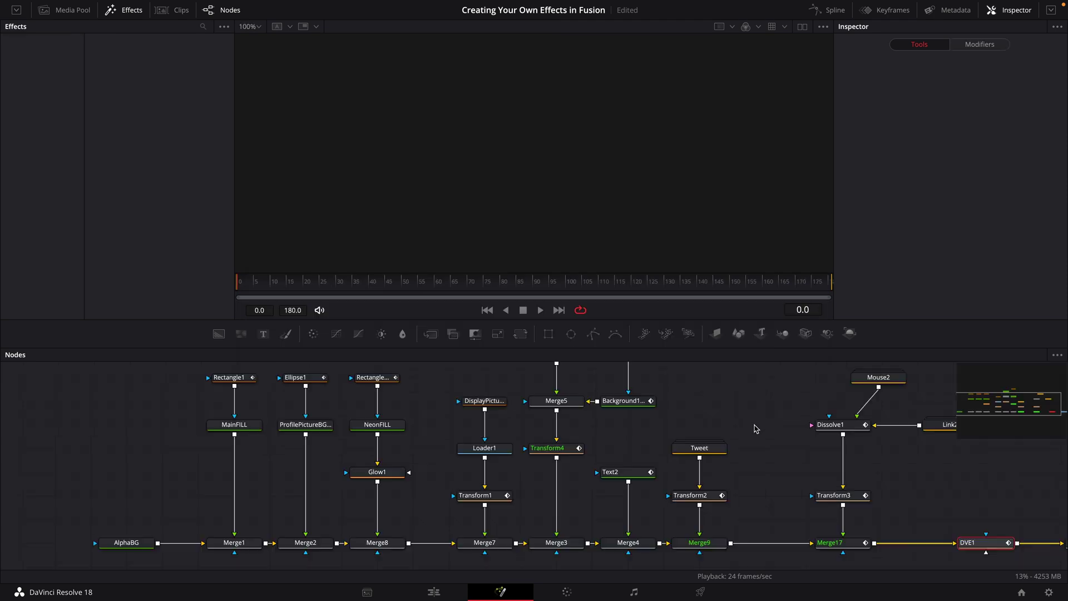
{"action": "key", "text": "space"}
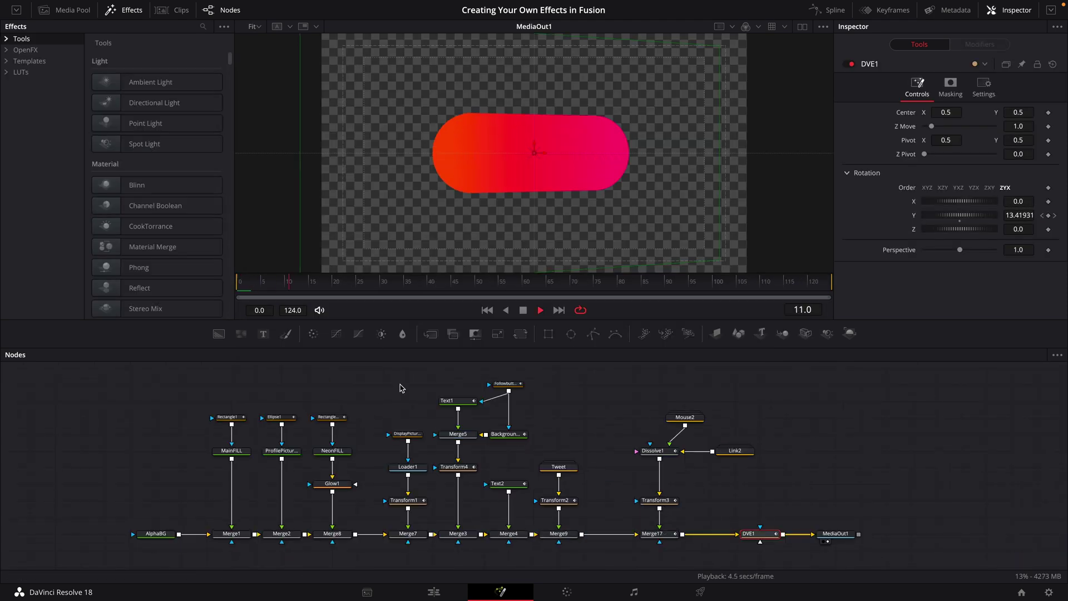